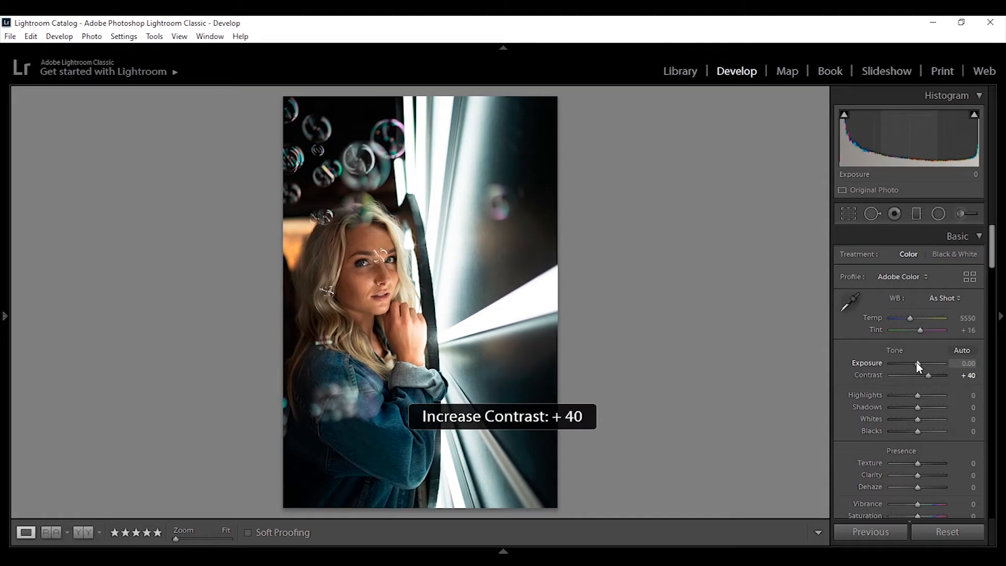
Step: Adjust the Exposure slider to +0.39
click(866, 364)
key(plus)
key(plus)
key(plus)
key(minus)
key(minus)
key(minus)
key(minus)
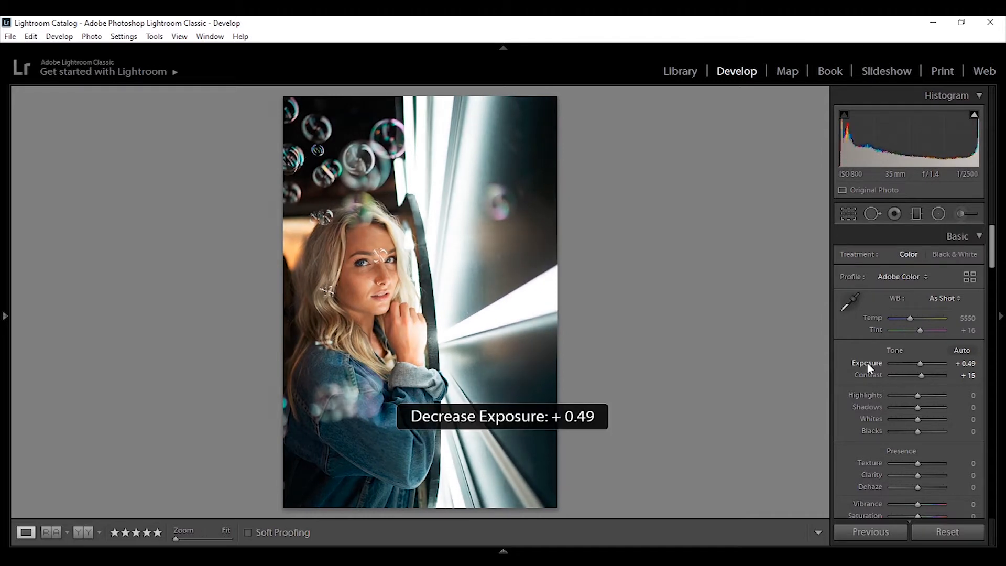
key(minus)
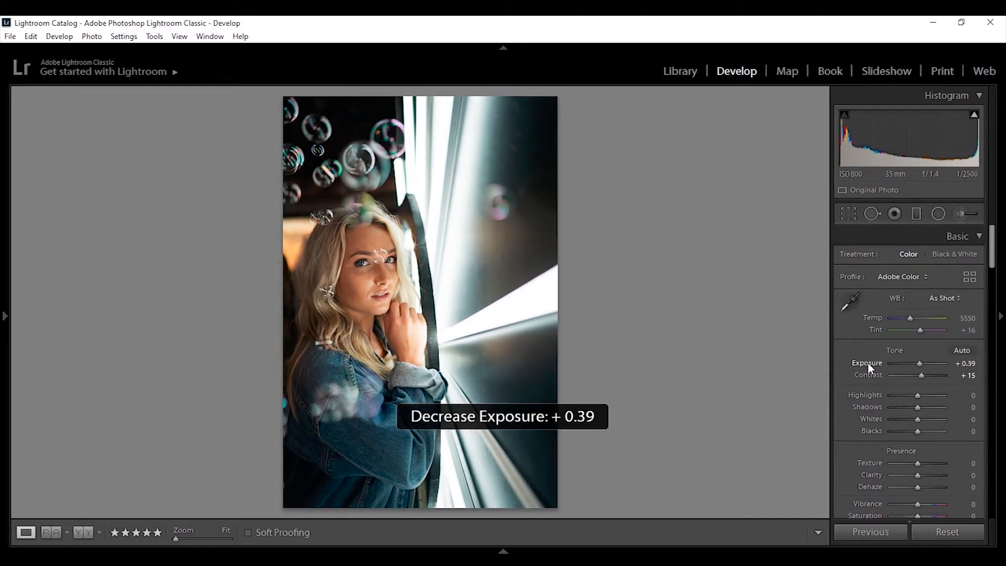
Step: Set Highlights to -60 after trying small stepped increases and decreases
click(872, 393)
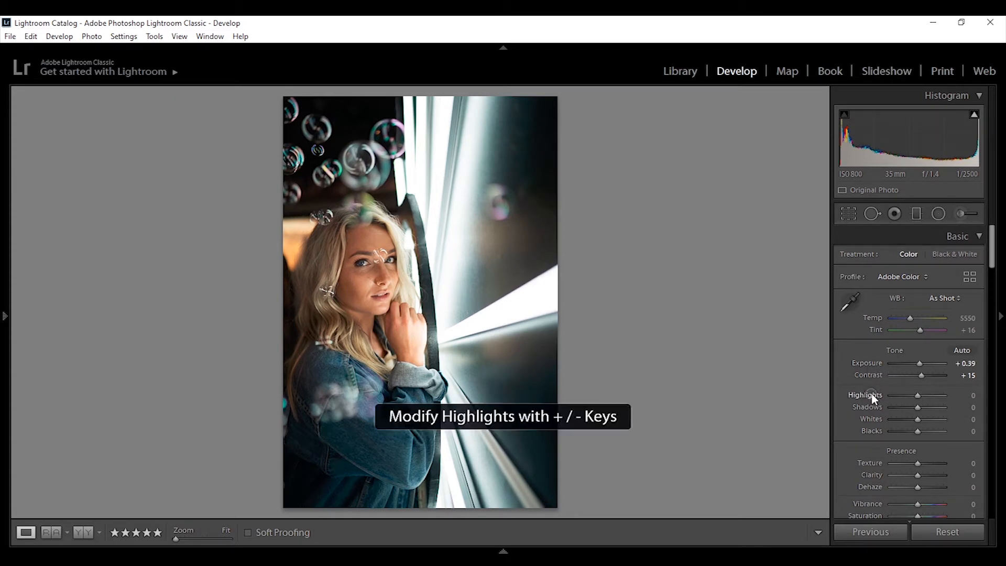
key(shift+plus)
key(shift+plus)
key(shift+plus)
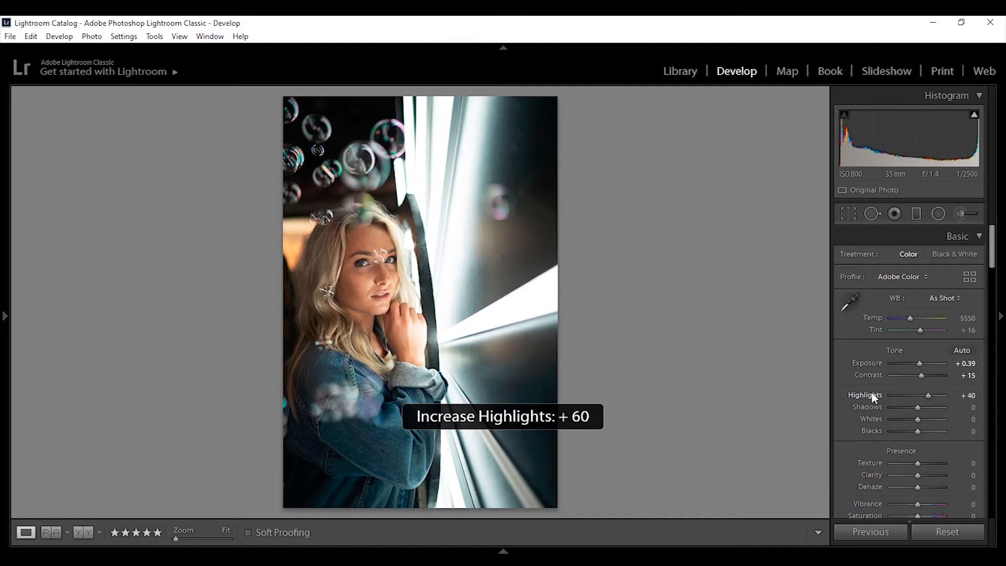
key(minus)
key(minus)
key(minus)
key(minus)
key(minus)
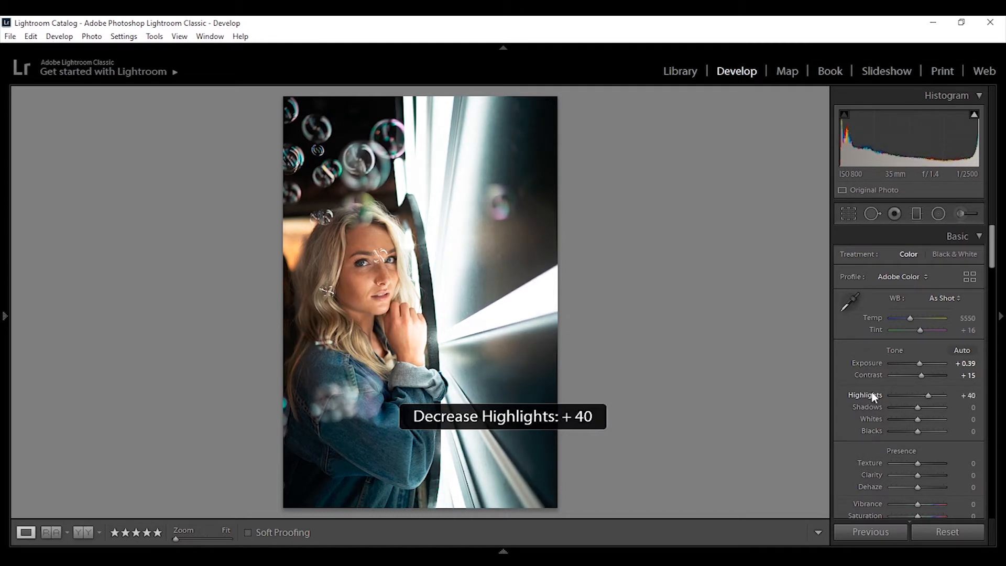
key(minus)
key(minus)
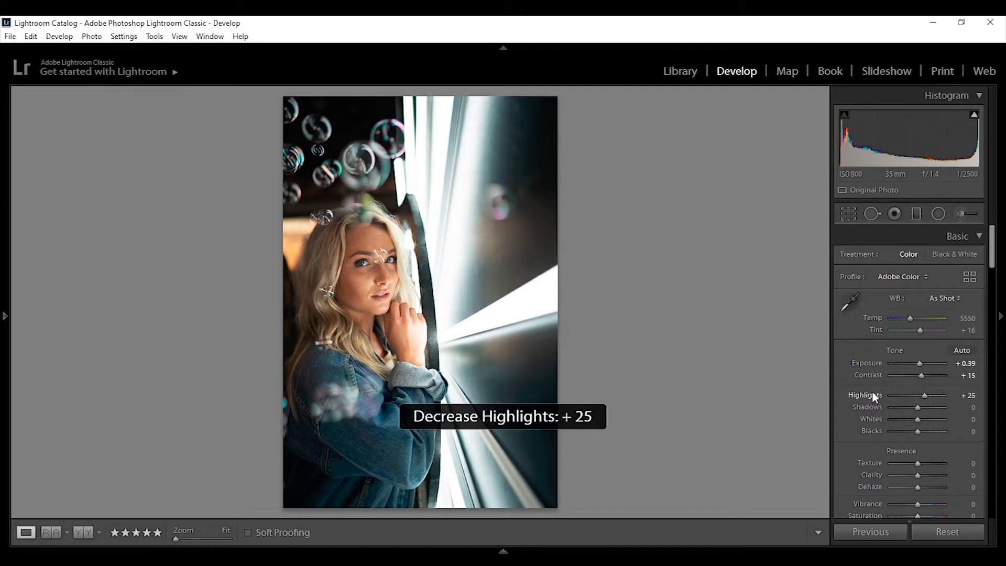
key(shift+plus)
key(shift+plus)
drag(927, 393, 902, 395)
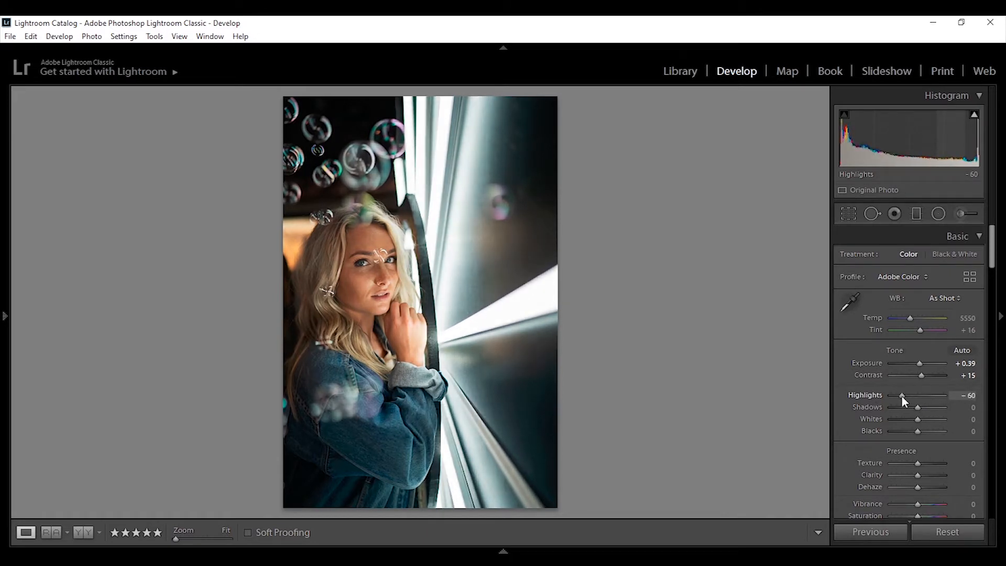
Step: Set Highlights to -62, Shadows to +29, Whites to +40 and Blacks to -5
key(Down)
drag(917, 409, 917, 431)
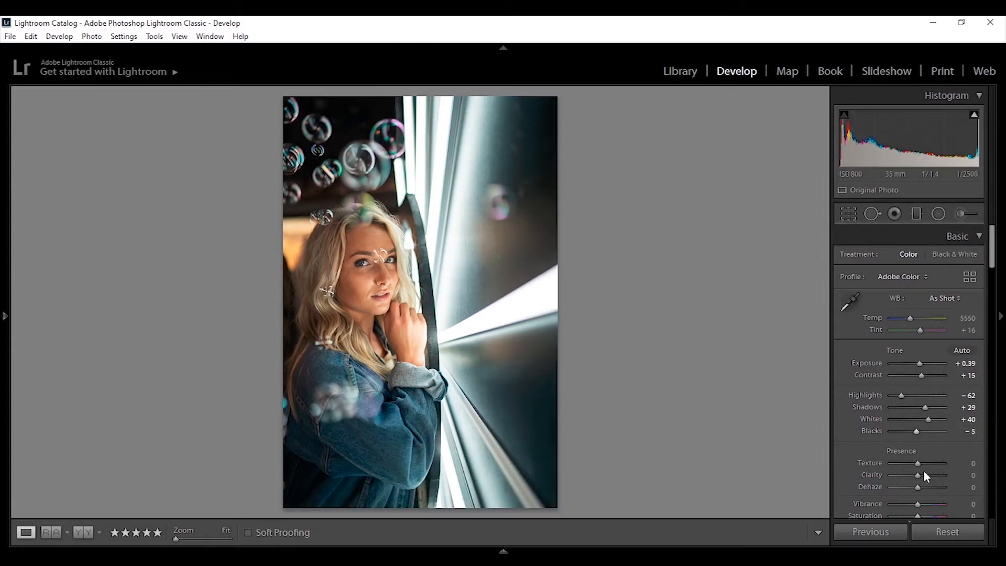
Step: Set both Clarity and Dehaze to +12
drag(919, 476, 920, 487)
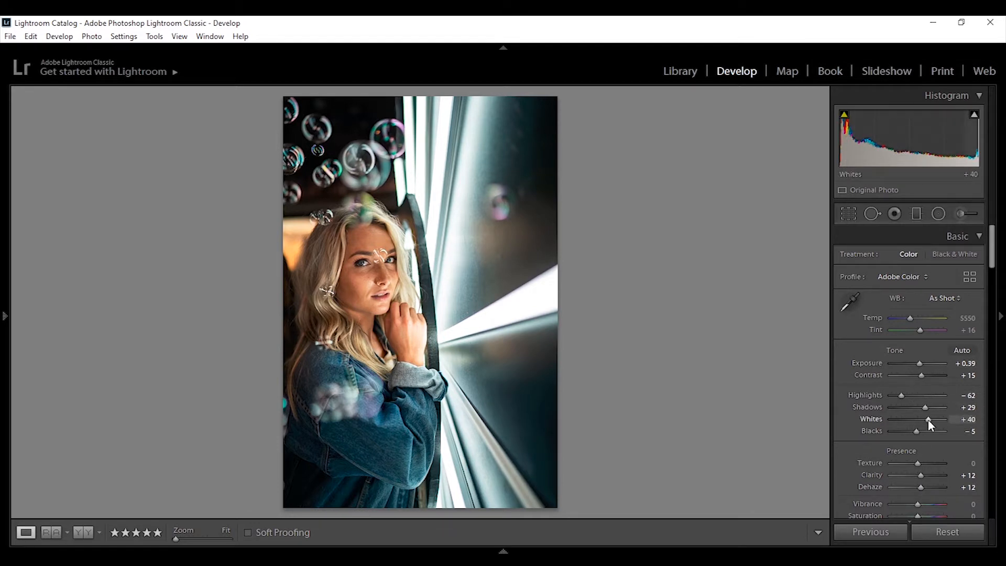
Step: Raise Shadows to +43 and compare the before and after views of the photo
drag(926, 410, 929, 409)
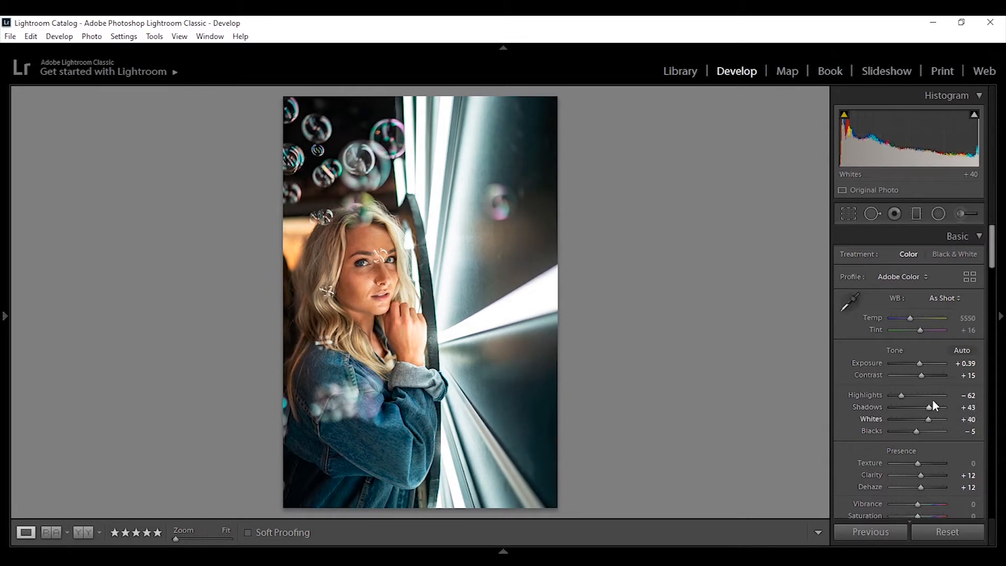
key(backslash)
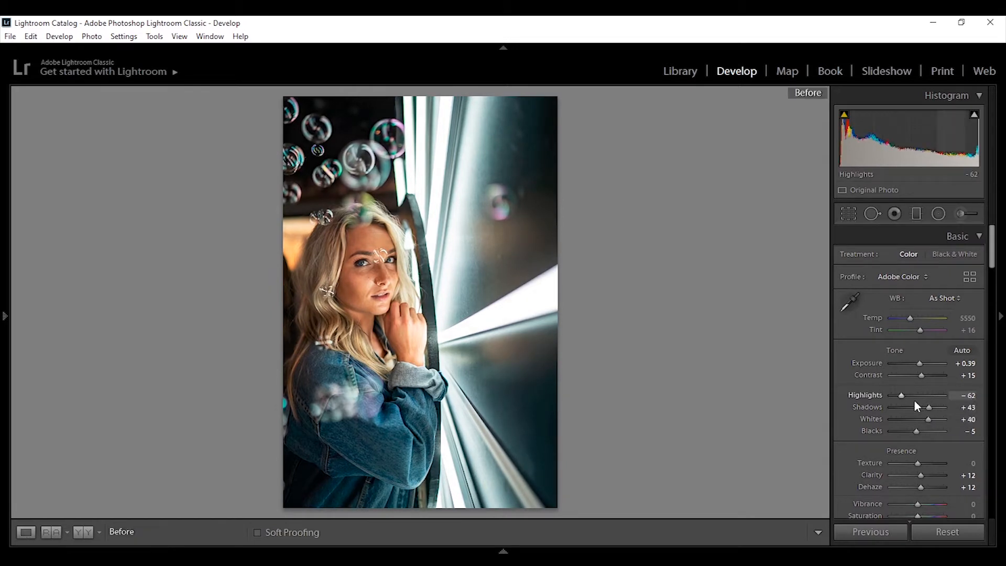
key(backslash)
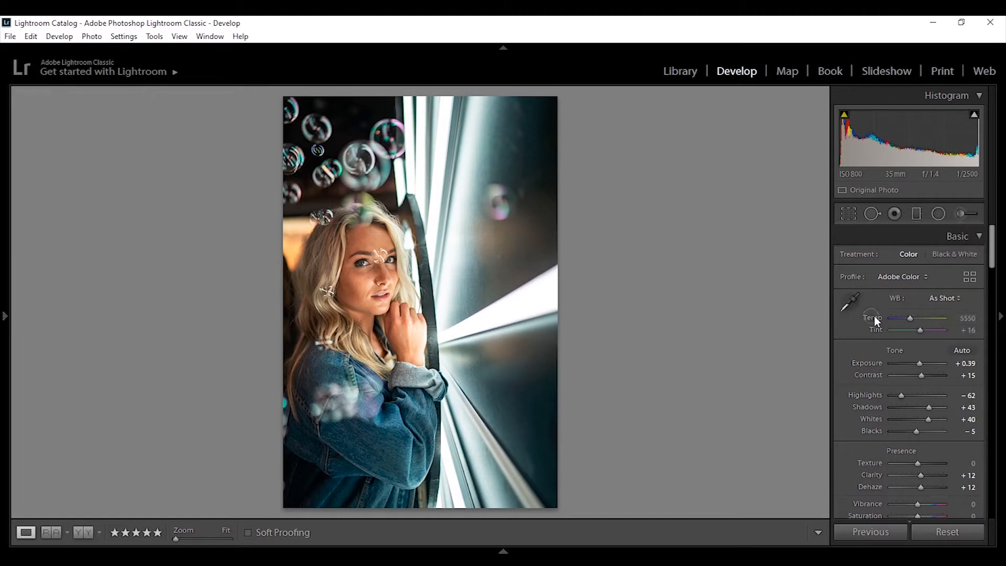
Step: Adjust the white balance Temp, stepping it up and down, and settle on 5214
key(plus)
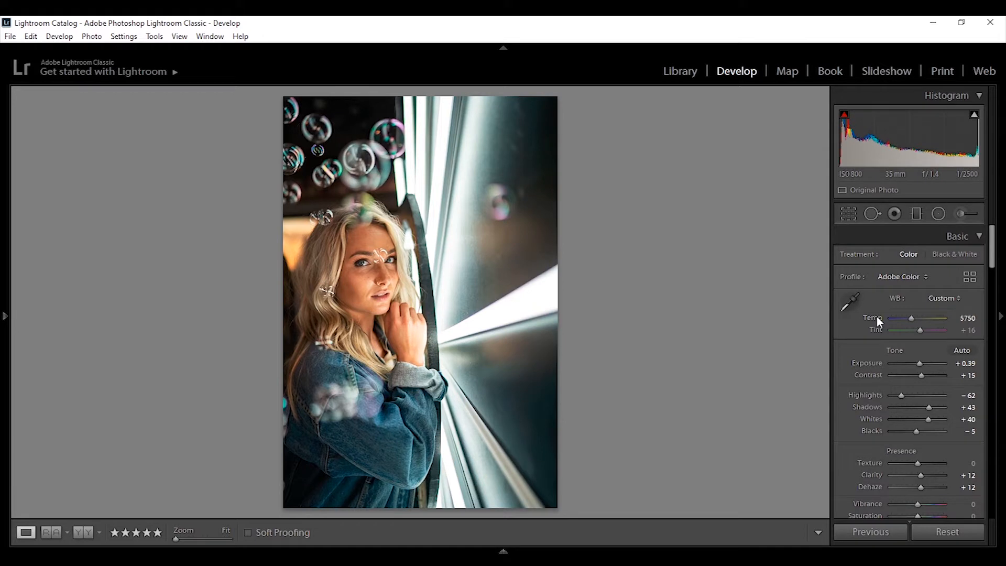
key(plus)
key(plus)
key(minus)
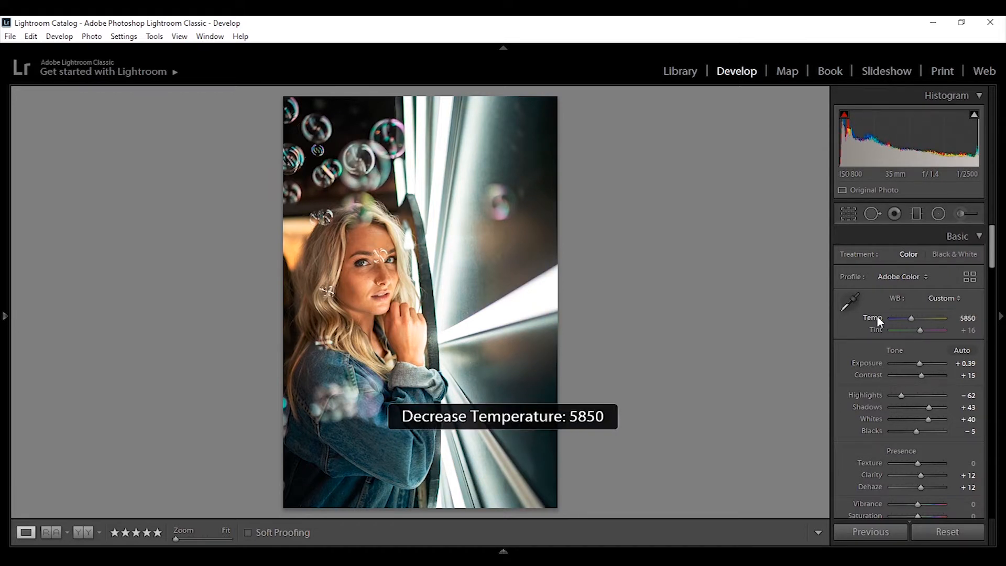
key(minus)
key(minus)
key(minus)
key(minus)
key(minus)
key(shift+plus)
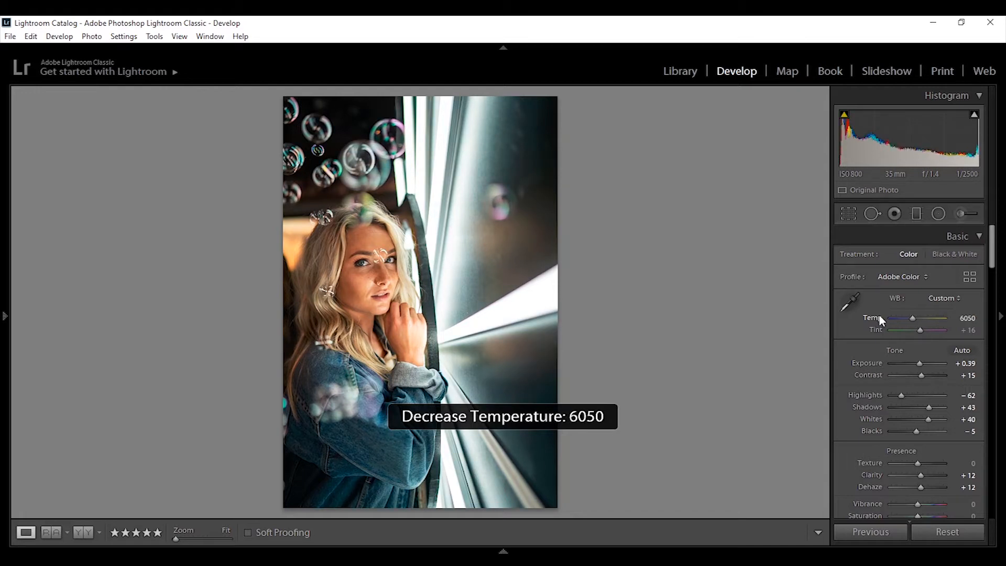
key(shift+minus)
key(minus)
key(minus)
key(minus)
key(minus)
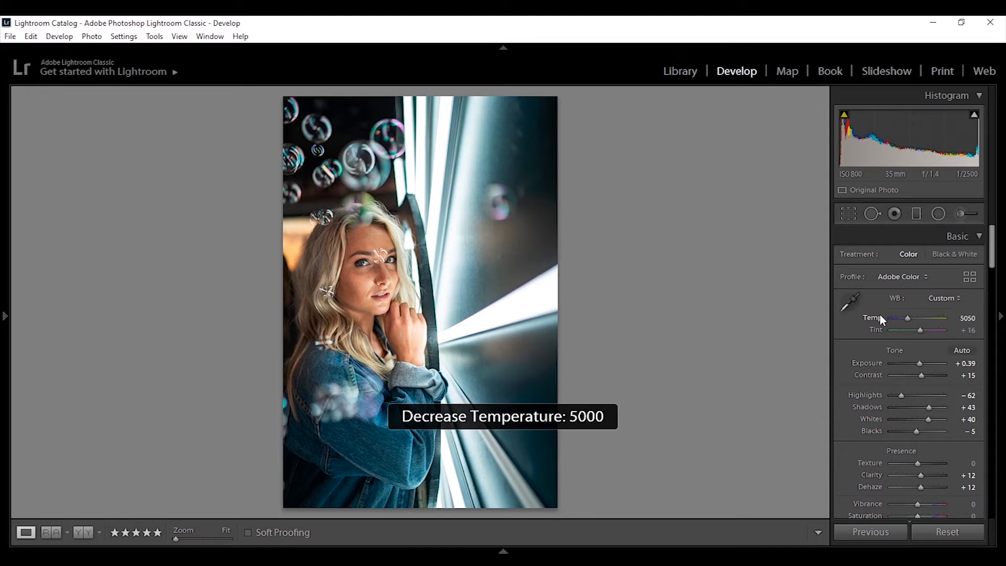
key(equal)
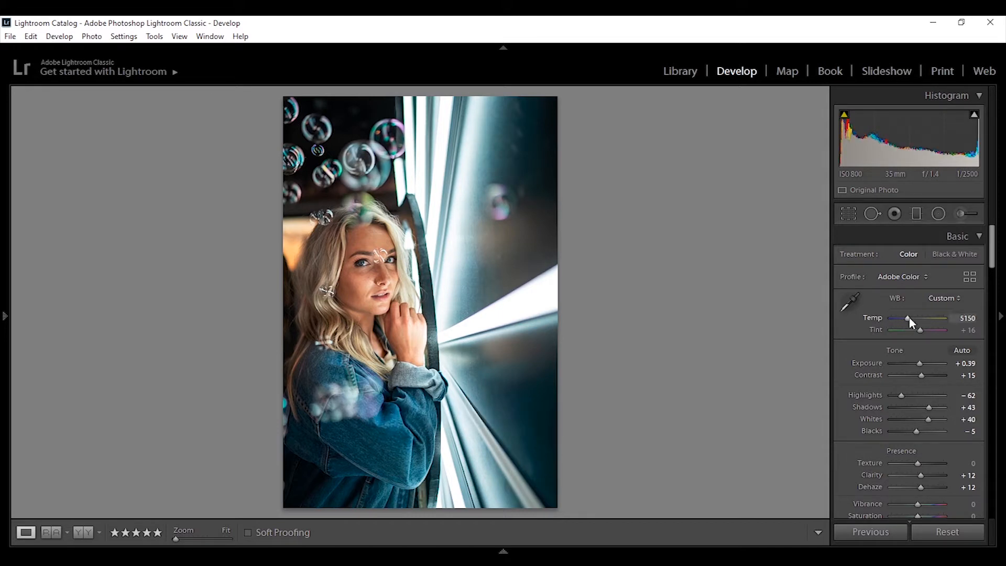
drag(909, 319, 910, 320)
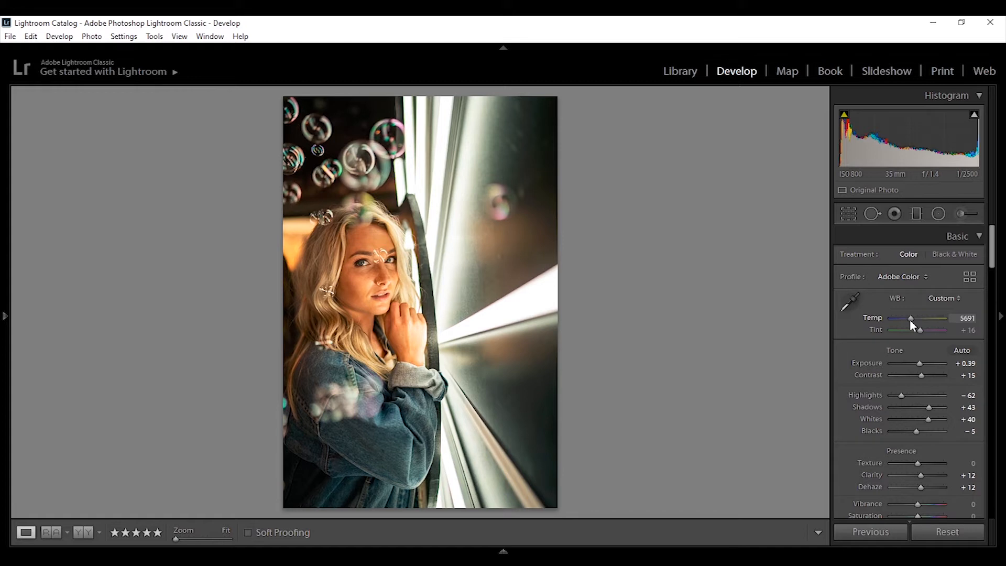
drag(909, 319, 903, 319)
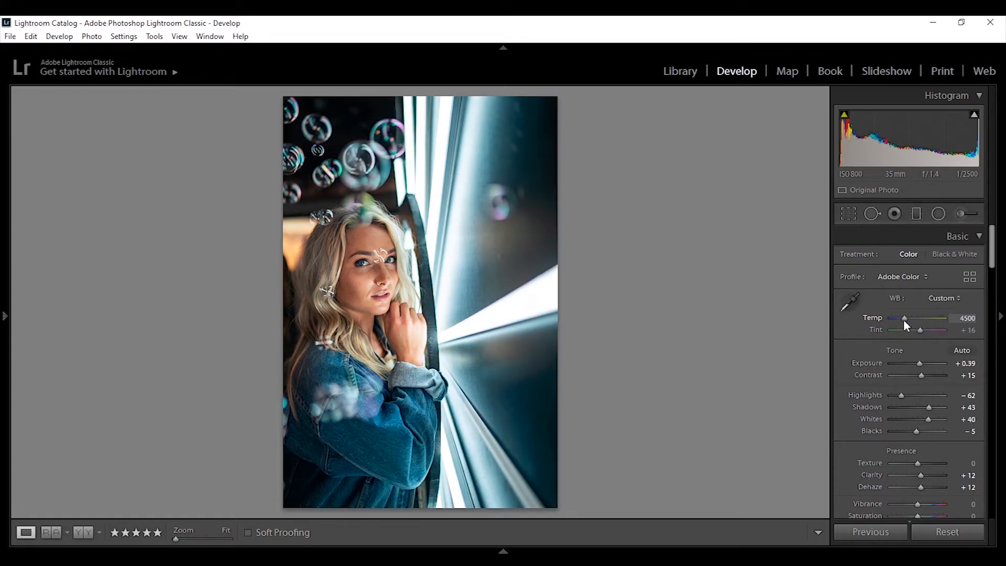
drag(903, 320, 907, 319)
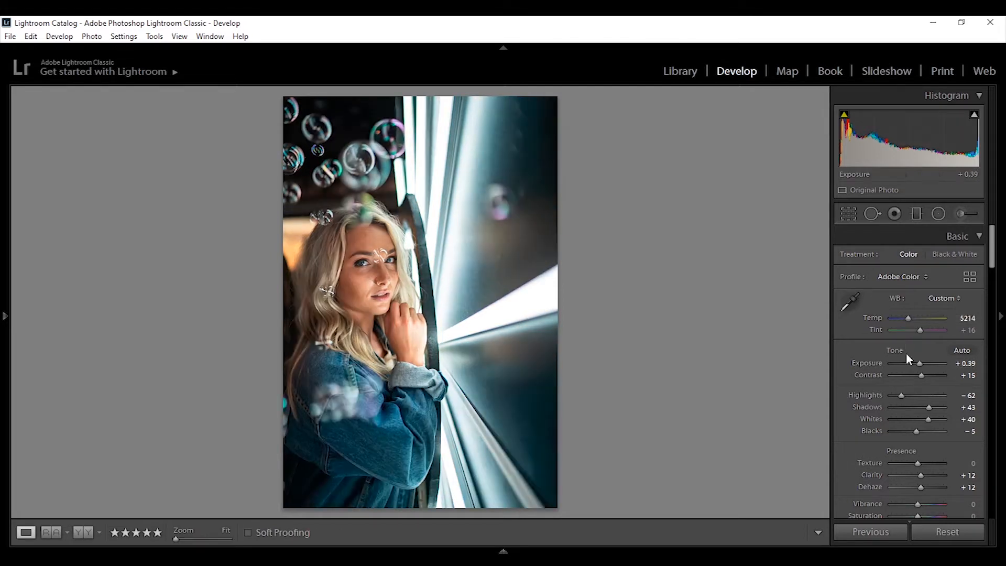
Step: Shape a gentle S-curve in the Tone Curve, lowering the darks and lifting the highlights
drag(992, 266, 970, 301)
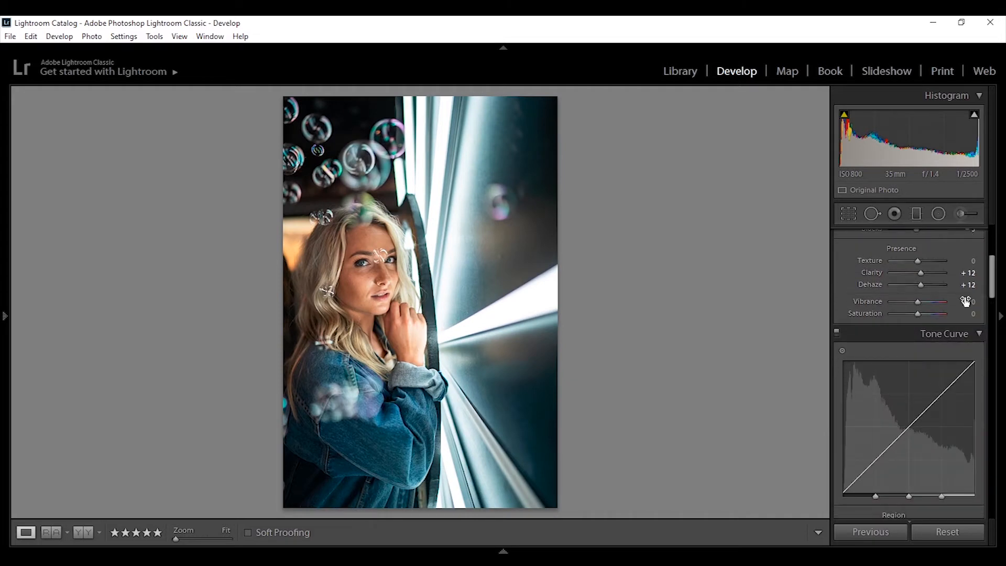
drag(877, 460, 878, 463)
drag(937, 401, 954, 379)
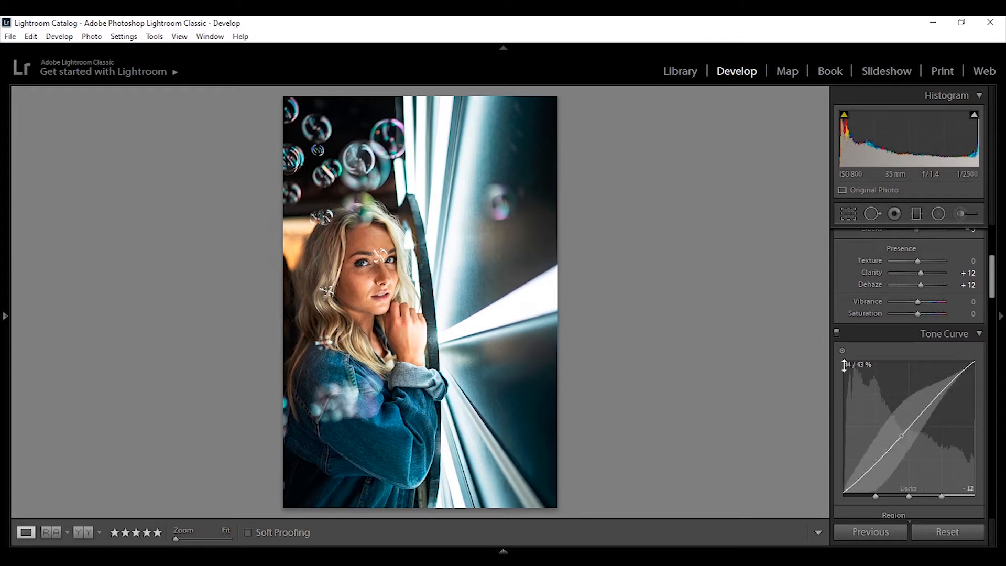
Step: Set the Tone Curve Darks region to -12 and compare before and after
click(838, 333)
drag(911, 428, 911, 422)
key(backslash)
key(backslash)
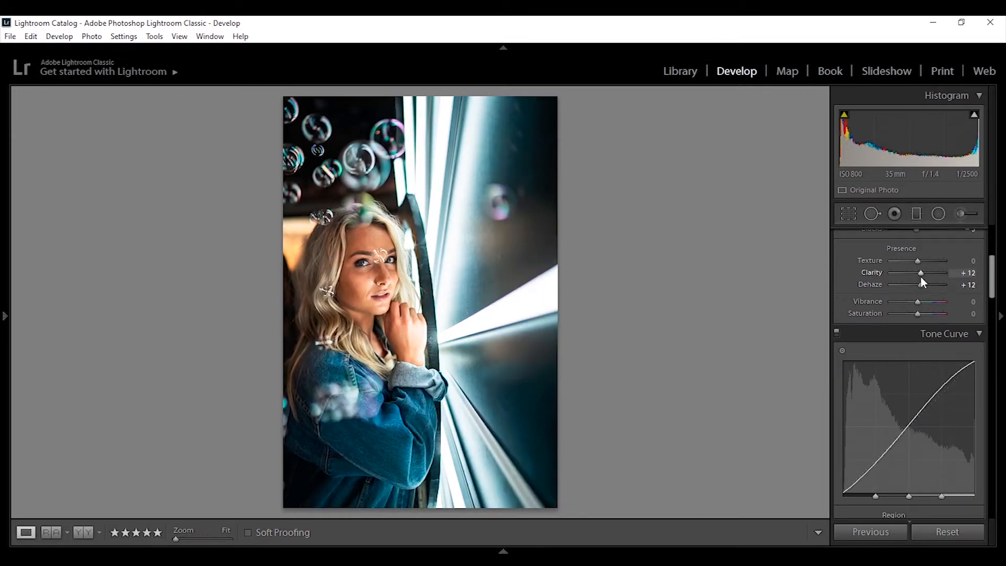
Step: Reduce Clarity and Dehaze to +2 each and compare before and after
drag(921, 273, 918, 287)
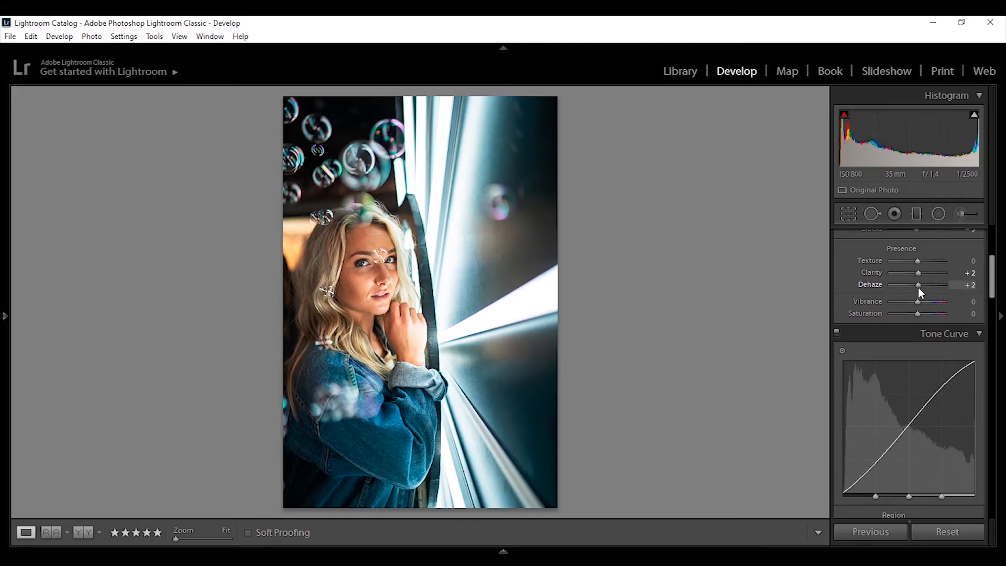
key(backslash)
key(backslash)
Step: Set the Blue HSL channel to Hue -20, Saturation +64, Luminance +53, and toggle the panel to compare
drag(990, 288, 991, 346)
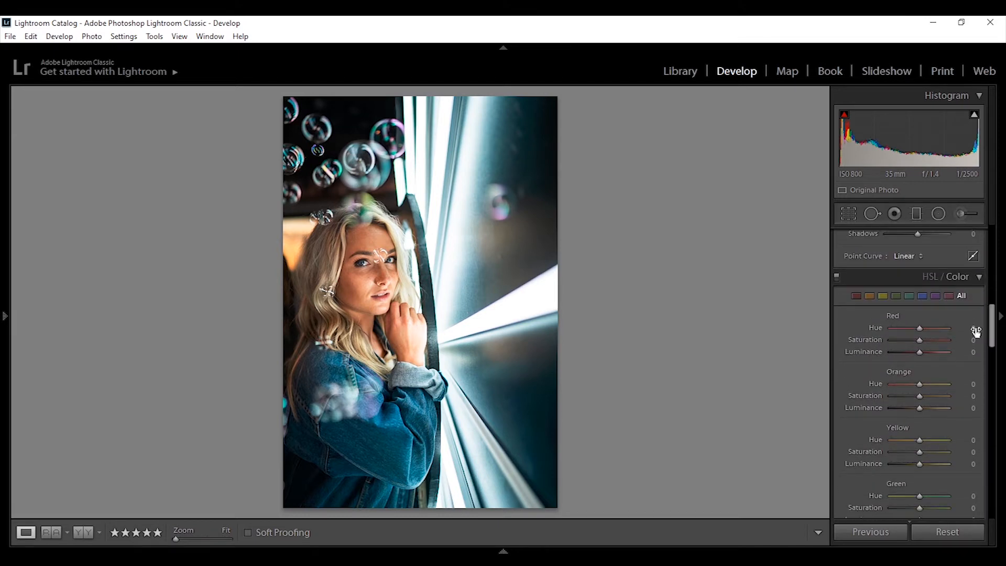
click(923, 296)
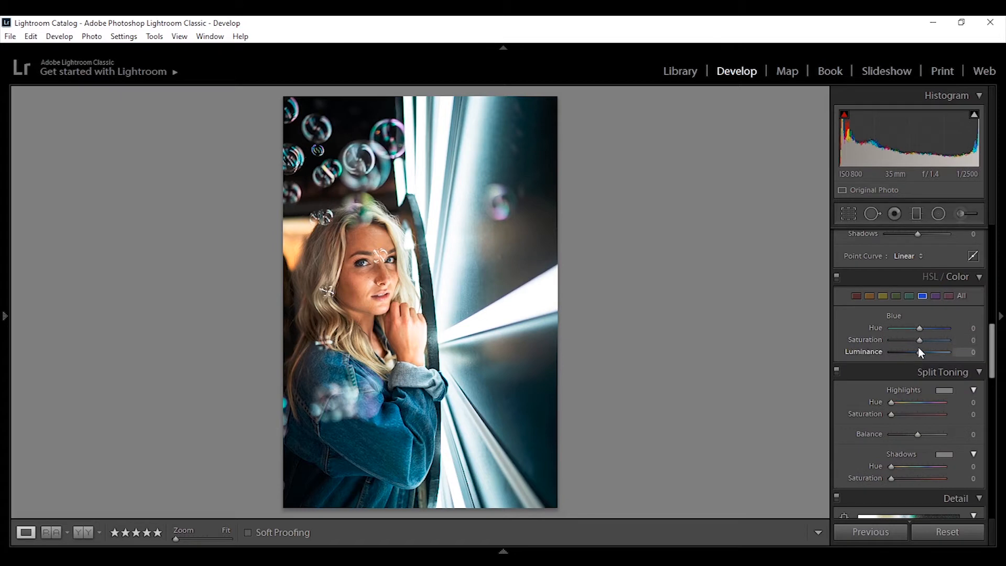
mouse_move(920, 341)
mouse_down()
mouse_move(963, 356)
mouse_move(936, 353)
mouse_move(913, 331)
mouse_up()
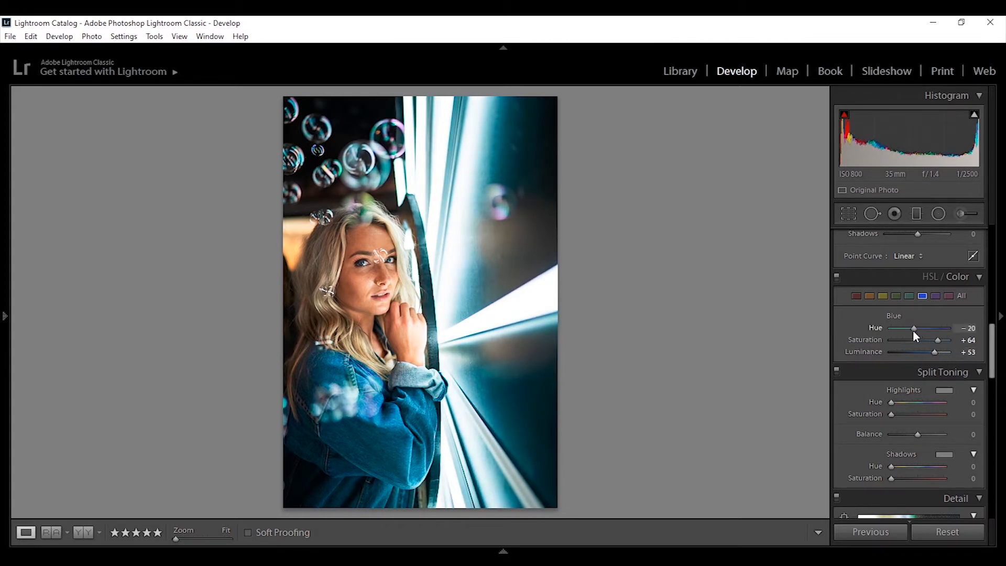
key(backslash)
Step: Set the Orange HSL channel to Saturation -24 and Luminance +4, comparing before and after
key(backslash)
click(836, 280)
click(837, 281)
click(873, 297)
mouse_move(919, 340)
mouse_down()
mouse_move(910, 342)
mouse_move(929, 353)
mouse_move(922, 352)
mouse_up()
key(backslash)
key(backslash)
click(836, 275)
click(837, 277)
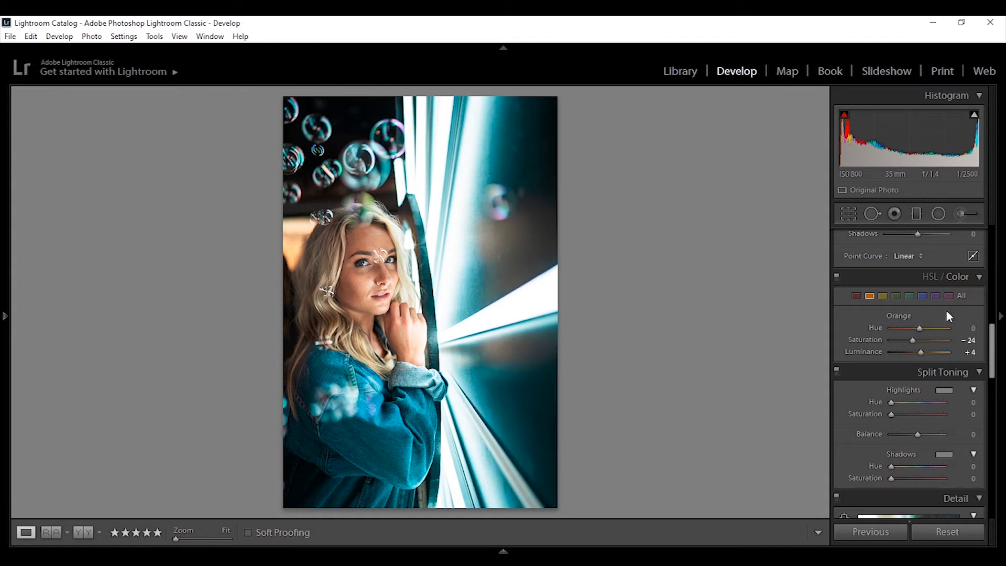
Step: Tint the Split Toning highlights with Hue 204 and Saturation 17
drag(991, 342, 990, 357)
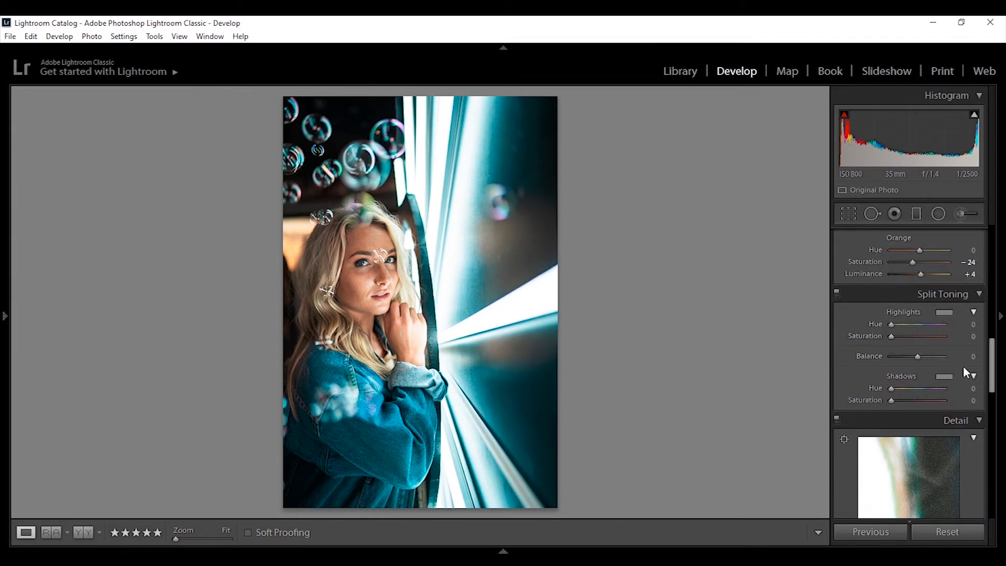
click(944, 313)
drag(804, 337, 817, 360)
drag(818, 359, 817, 360)
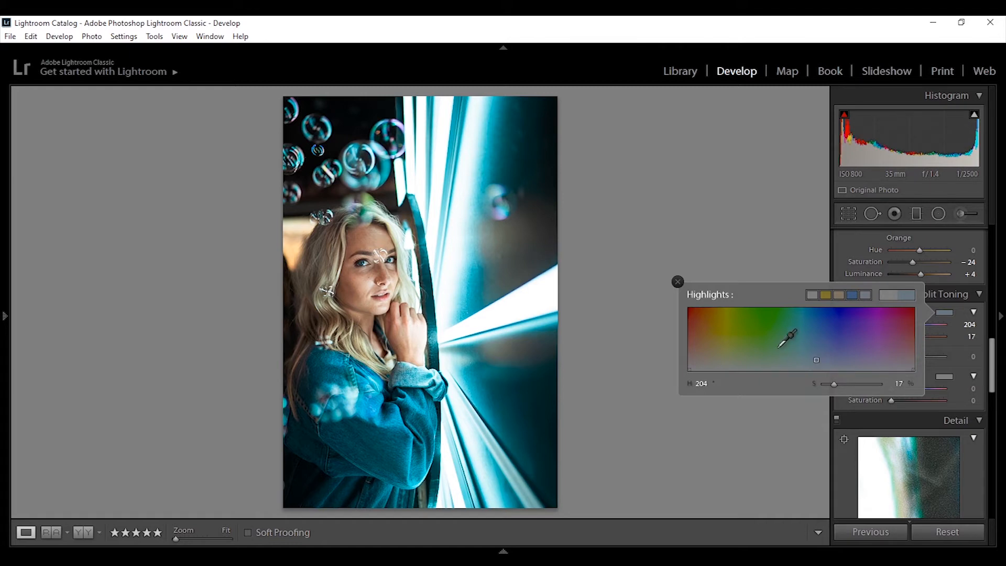
click(678, 282)
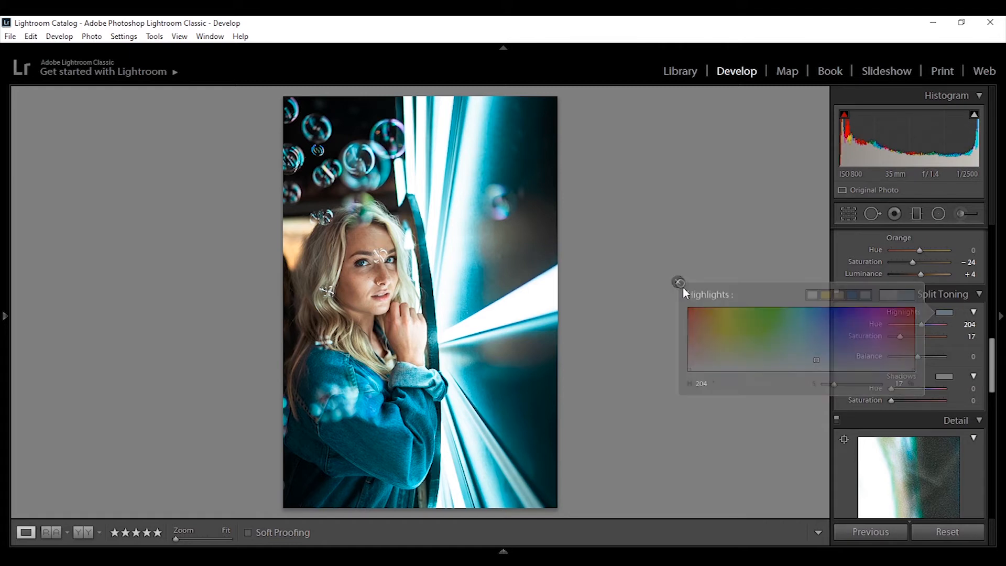
Step: Tint the Split Toning shadows with Hue 53 and Saturation 17, then compare before and after
click(837, 297)
click(838, 297)
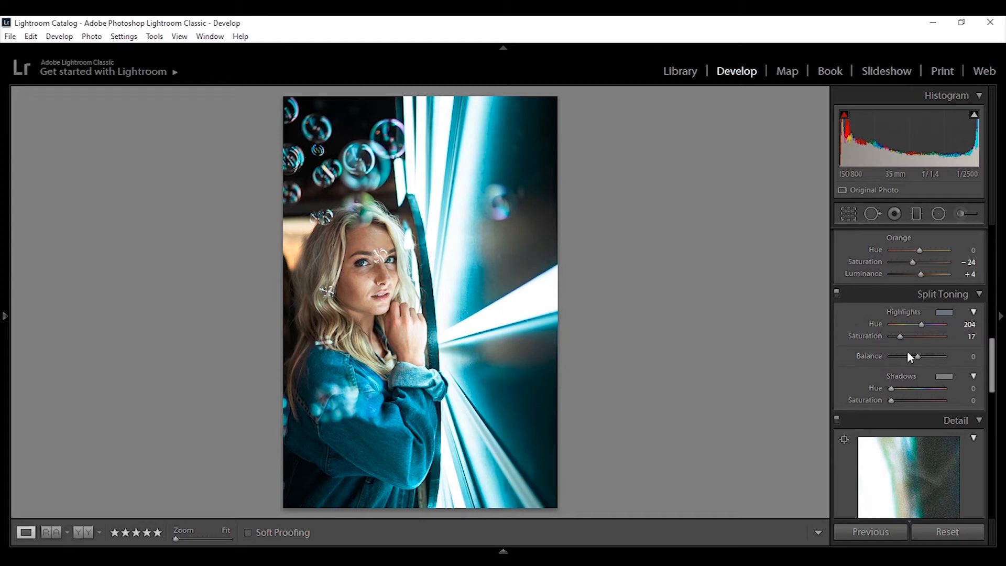
click(944, 377)
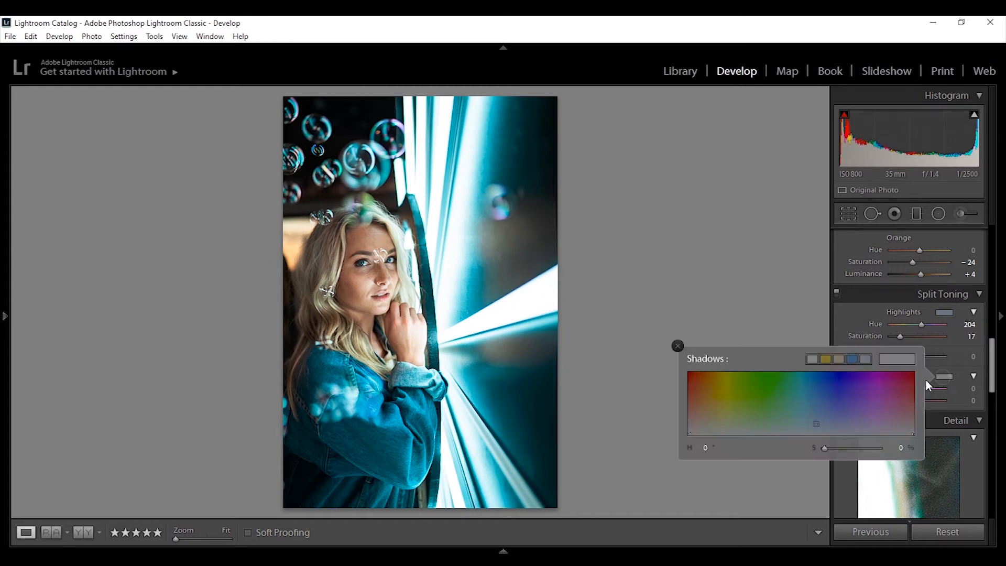
click(723, 427)
mouse_move(723, 427)
mouse_down()
mouse_move(720, 417)
mouse_move(722, 427)
mouse_move(793, 432)
mouse_move(758, 433)
mouse_move(811, 425)
mouse_move(725, 418)
mouse_move(724, 437)
mouse_move(722, 424)
mouse_up()
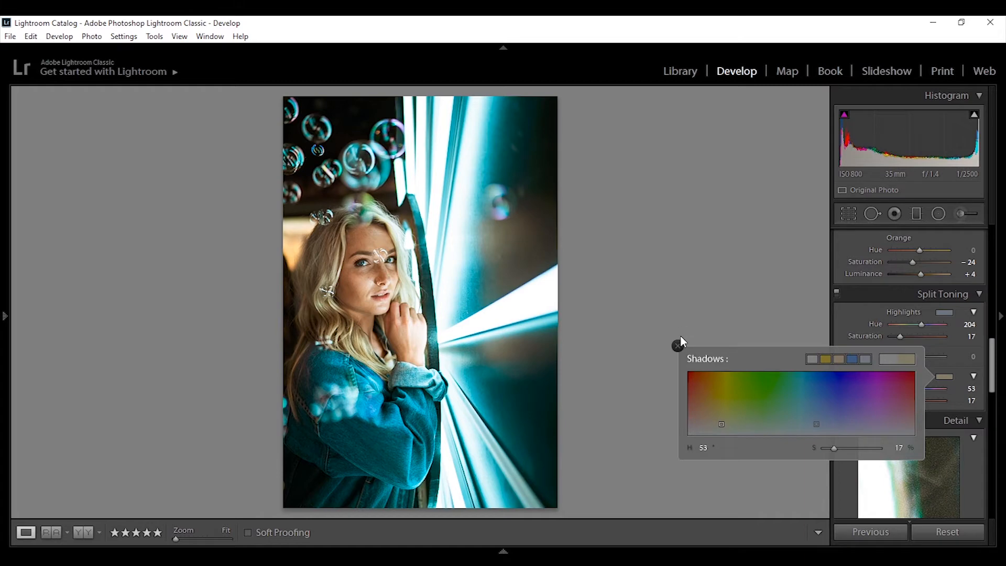
click(678, 346)
key(backslash)
key(backslash)
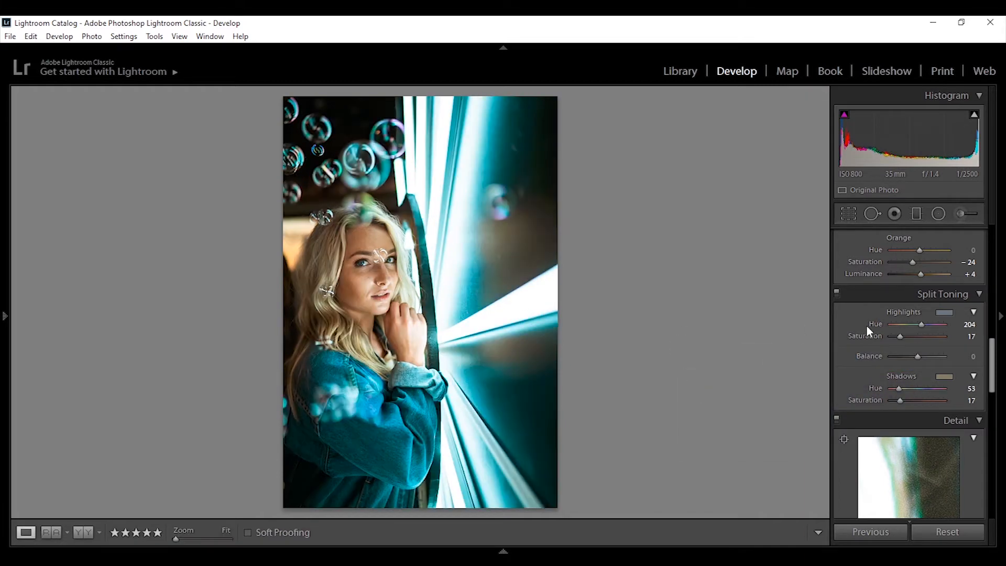
Step: Enable Remove Chromatic Aberration and Enable Profile Corrections in the Lens Corrections panel
click(837, 294)
click(836, 295)
drag(992, 361, 990, 429)
click(882, 404)
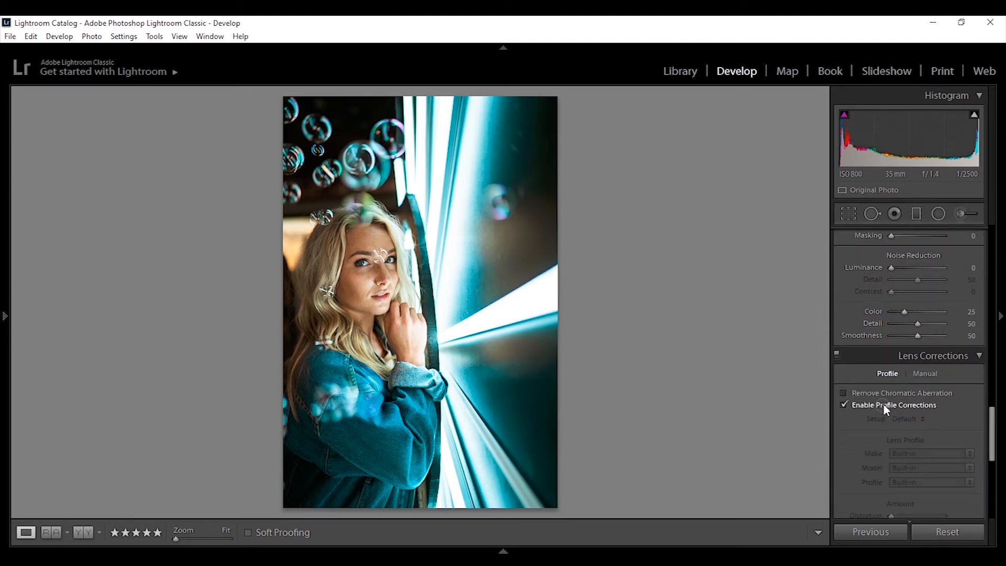
click(882, 406)
click(884, 408)
click(881, 393)
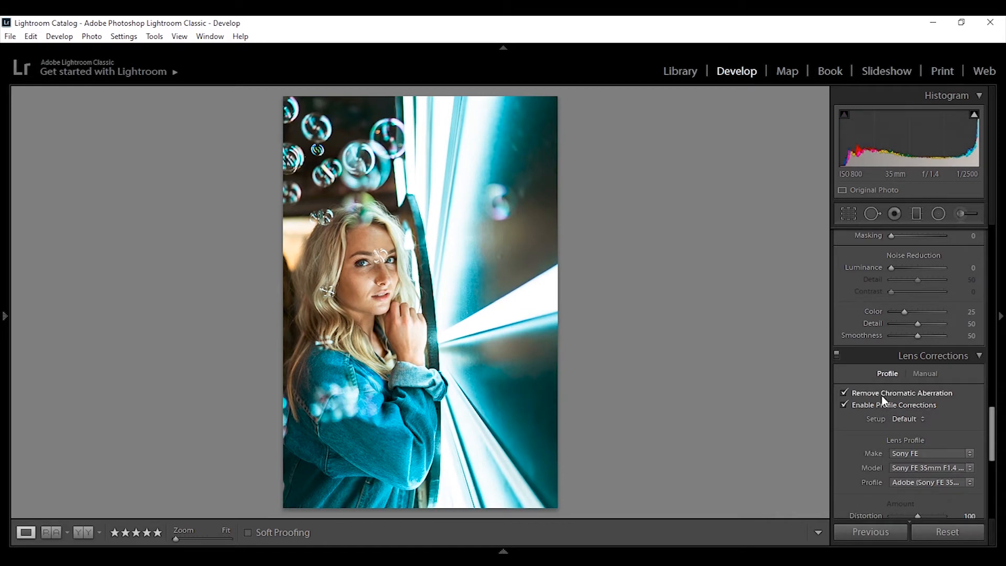
click(876, 405)
click(878, 405)
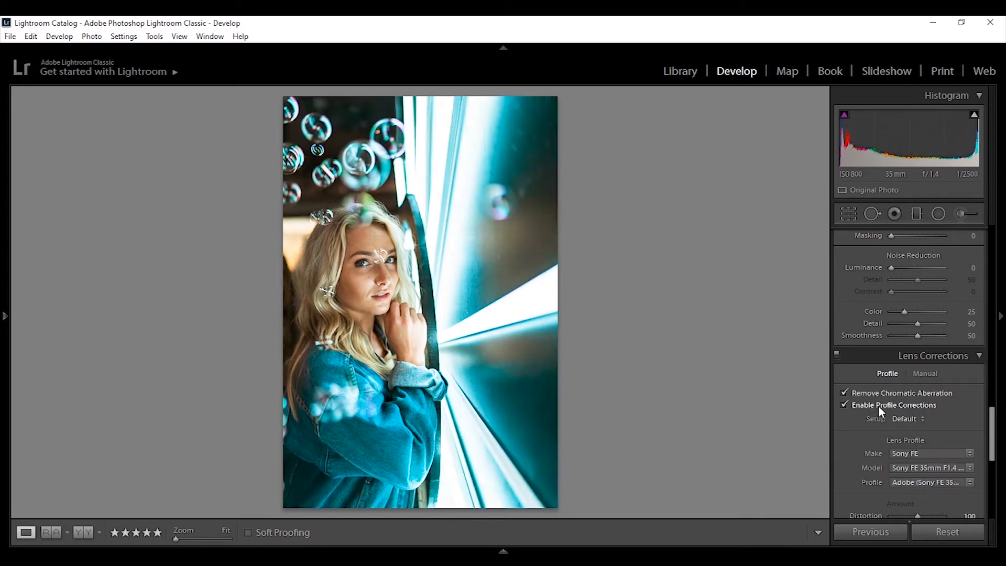
Step: Set the Calibration Red Primary Saturation to +17, keeping its Hue at 0
drag(992, 434, 988, 502)
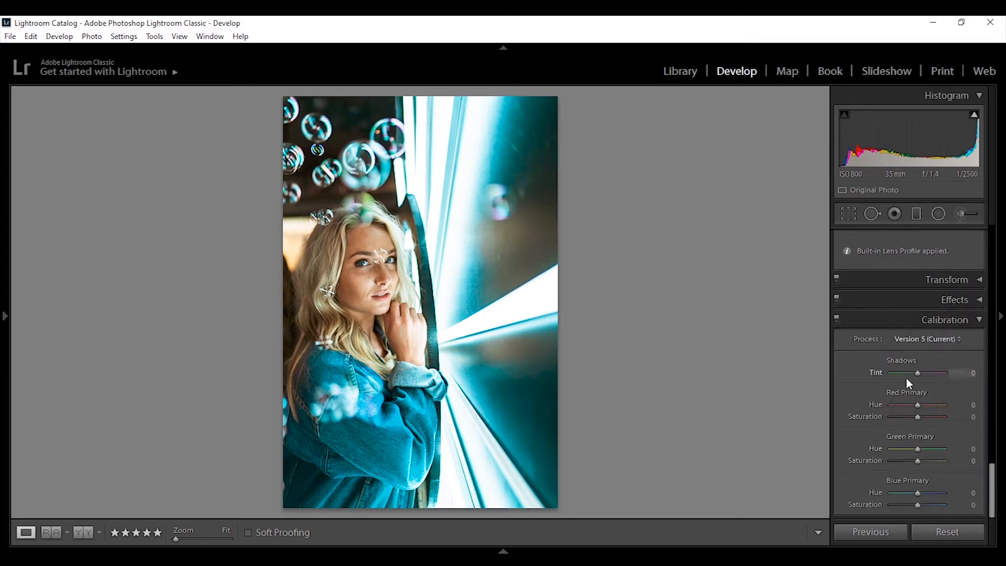
mouse_move(918, 417)
mouse_down()
mouse_move(925, 421)
mouse_move(905, 419)
mouse_up()
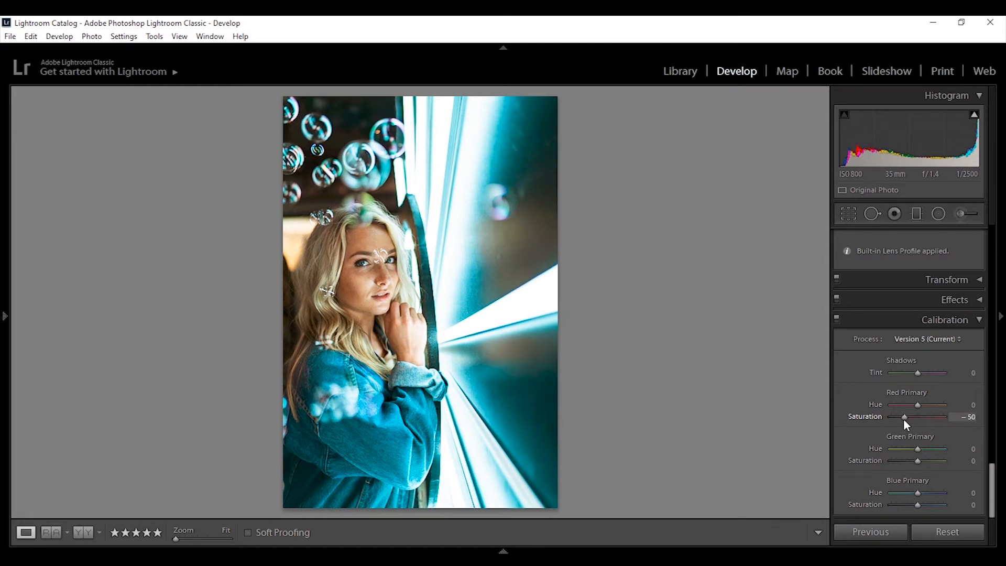
drag(903, 419, 891, 420)
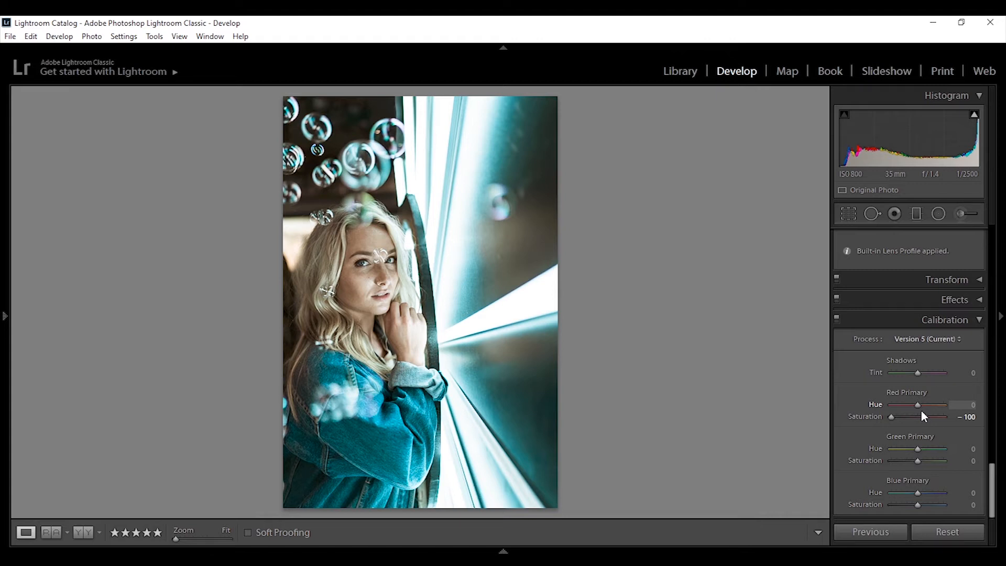
click(923, 414)
click(926, 407)
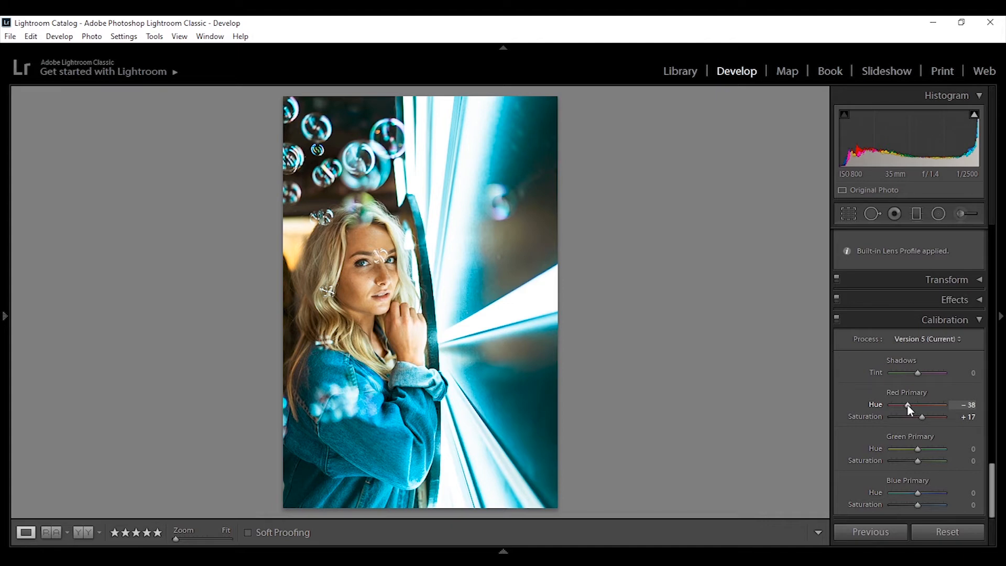
drag(907, 405, 916, 406)
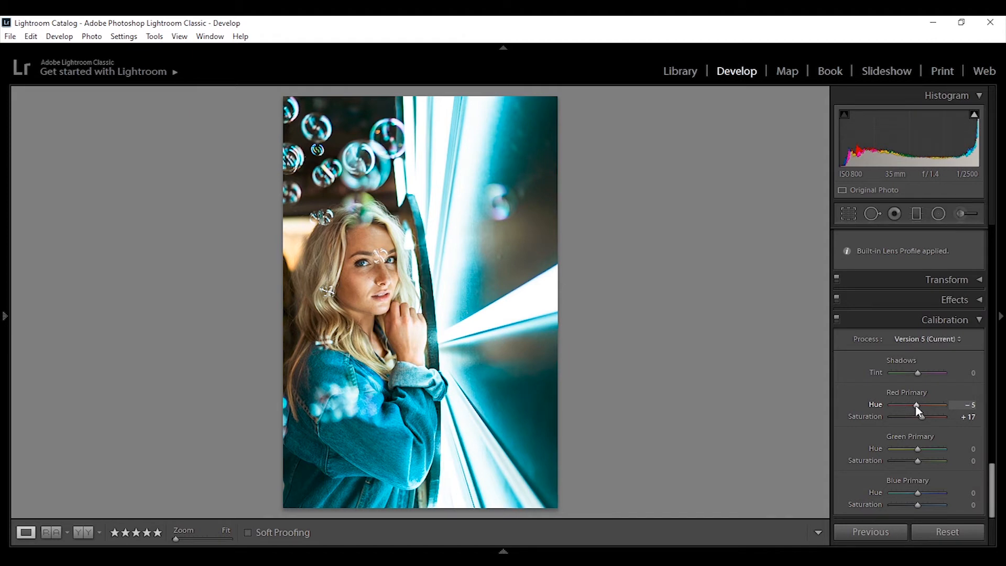
drag(918, 410, 925, 410)
double_click(924, 406)
Step: Set the Green Primary Hue to +5 and Saturation to -7, comparing before and after
drag(927, 454, 922, 450)
click(927, 449)
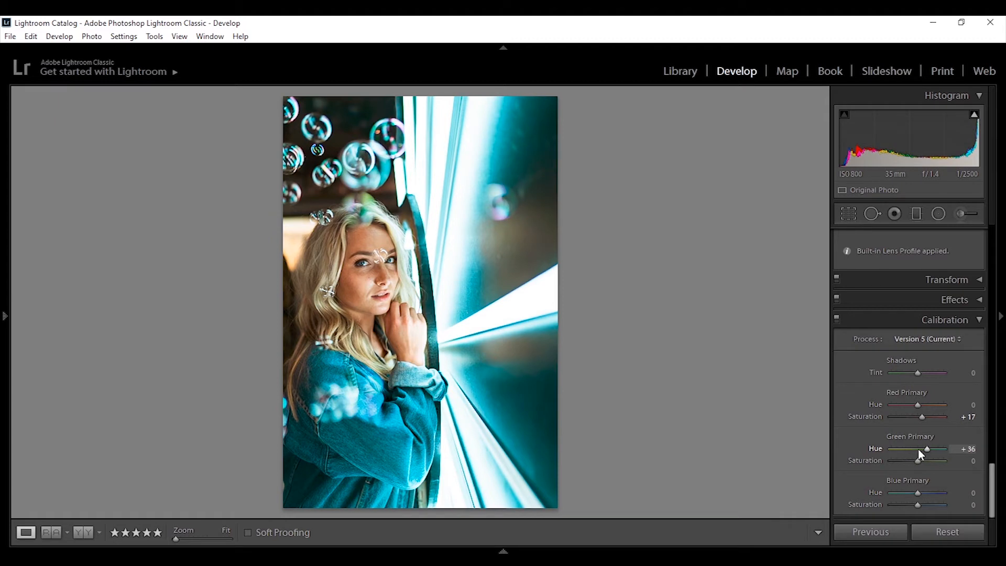
click(921, 450)
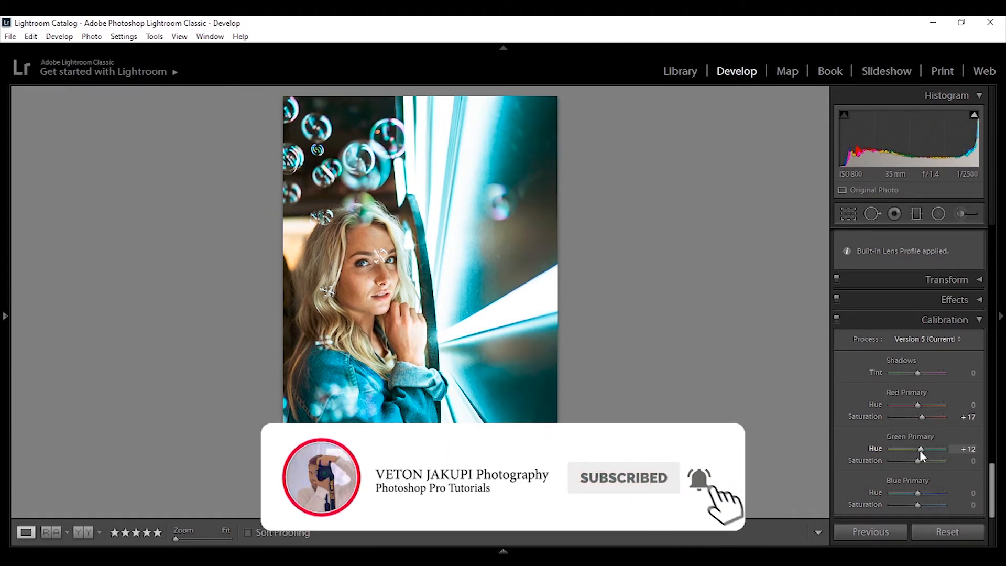
click(918, 451)
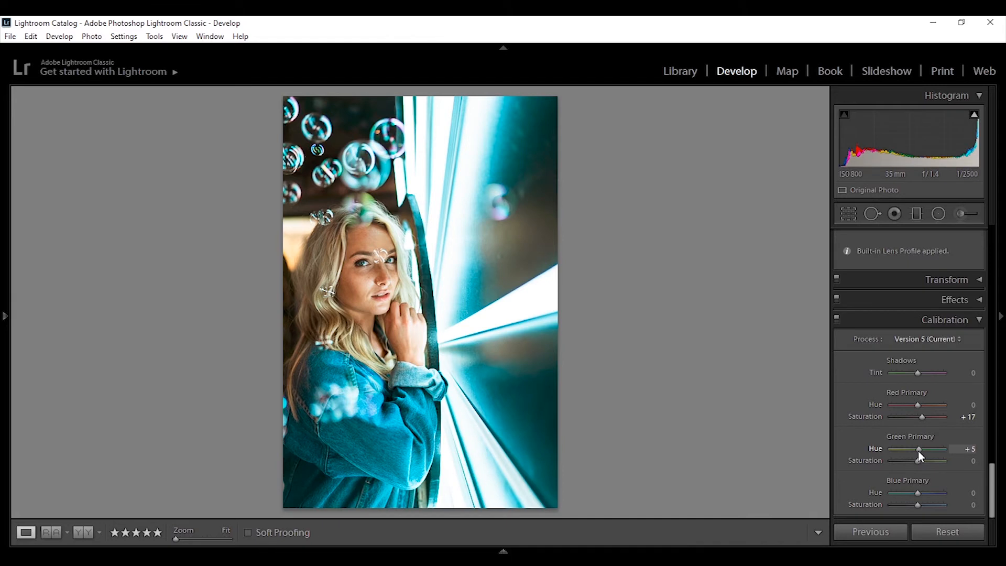
drag(920, 461, 930, 461)
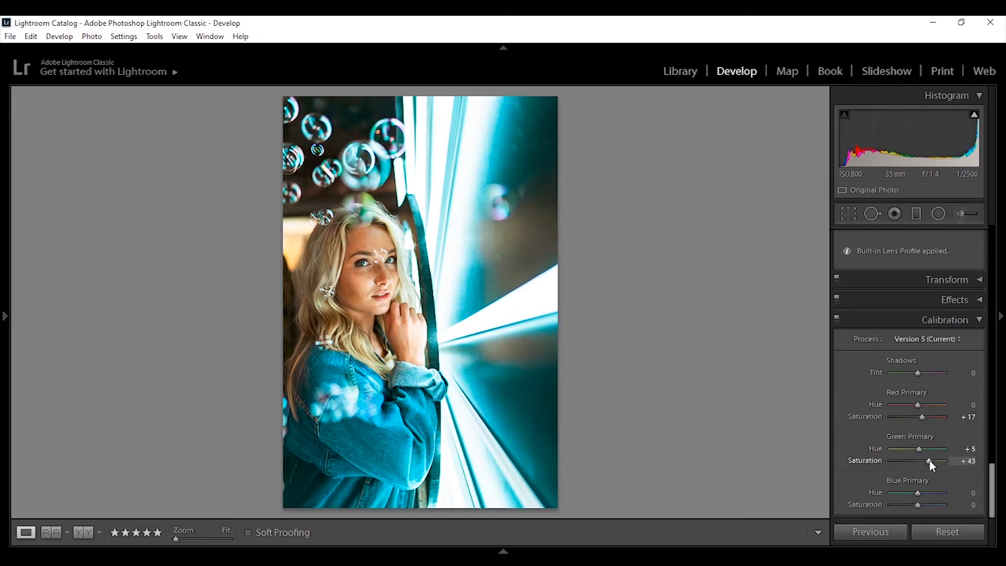
drag(930, 460, 918, 457)
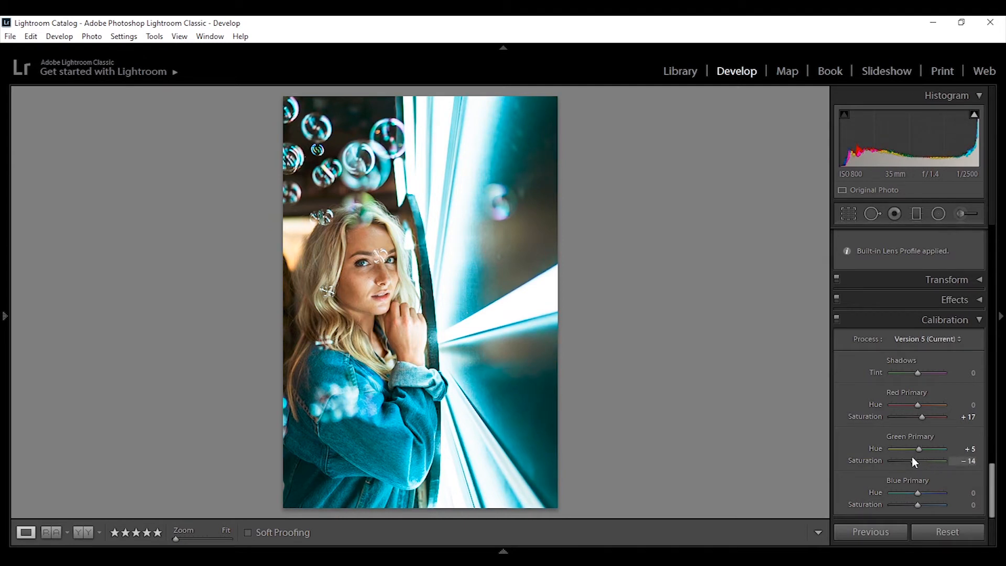
key(backslash)
key(backslash)
key(backslash)
key(backslash)
drag(914, 461, 913, 496)
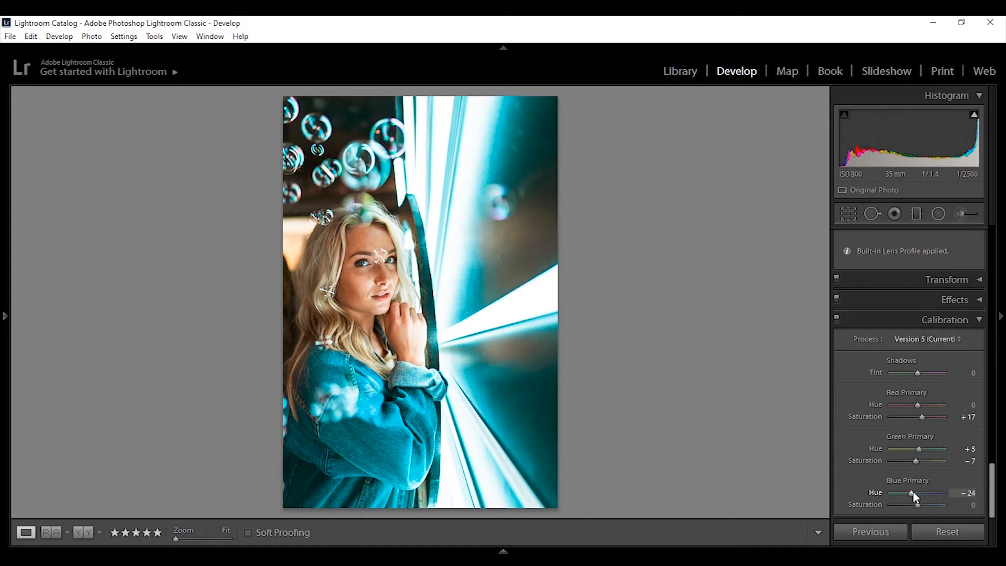
Step: Set the Blue Primary Hue to +19 and Saturation to +45, then compare before and after
drag(914, 492, 925, 493)
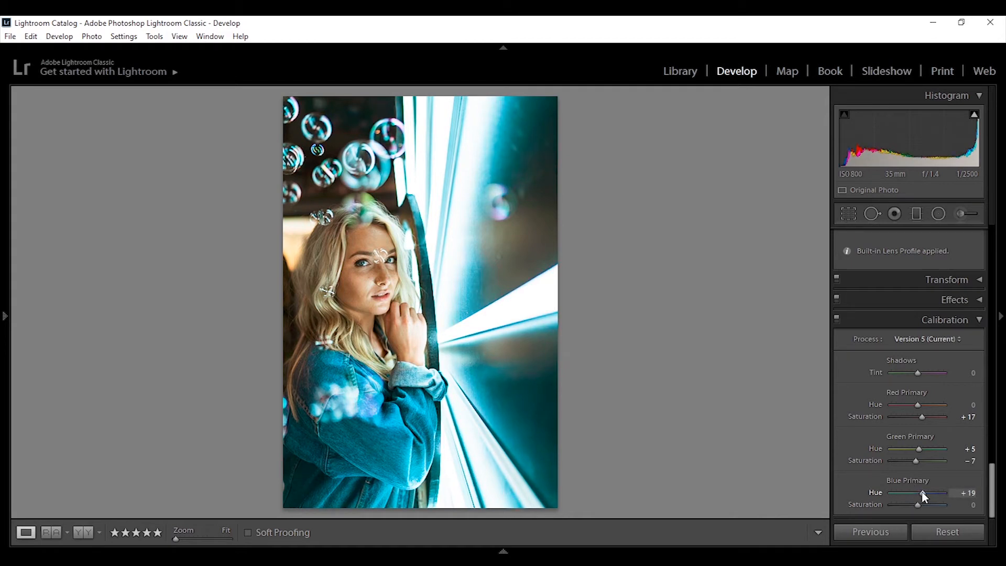
drag(919, 504, 929, 501)
drag(930, 505, 940, 507)
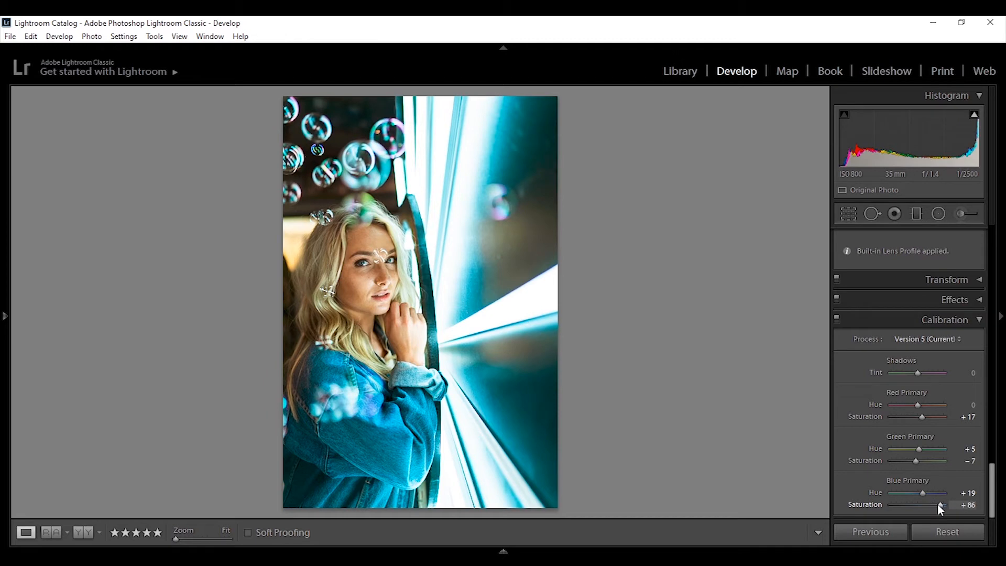
click(934, 506)
drag(934, 506, 929, 507)
key(backslash)
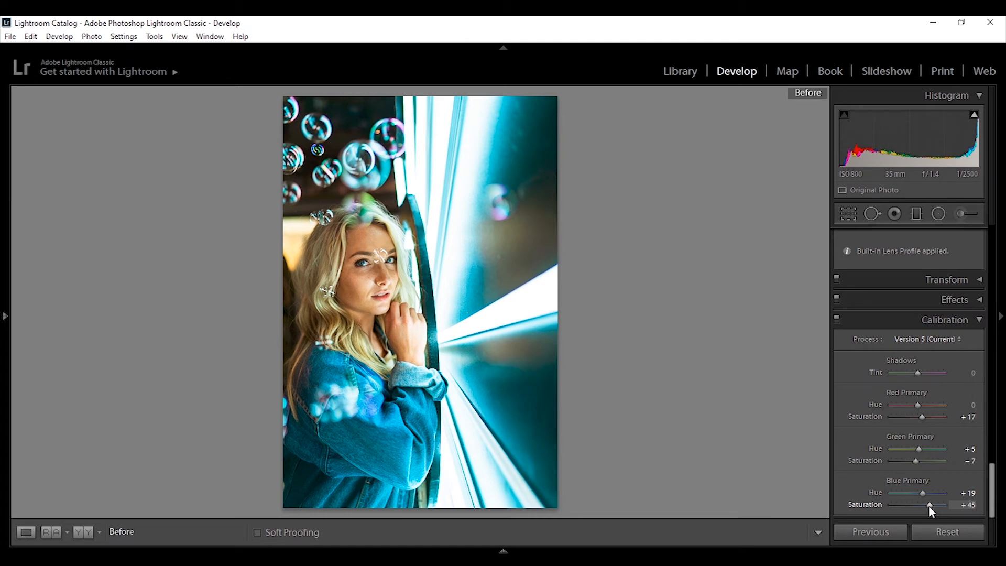
key(backslash)
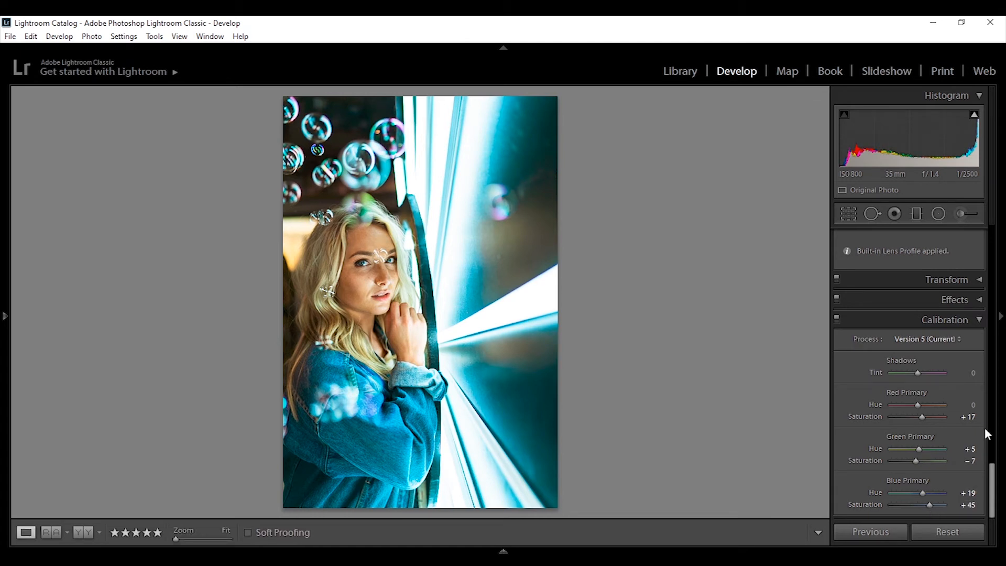
Step: Toggle Calibration to compare, then try a Shadows Tint of -76 and reset it to 0
scroll(984, 427, up, 5)
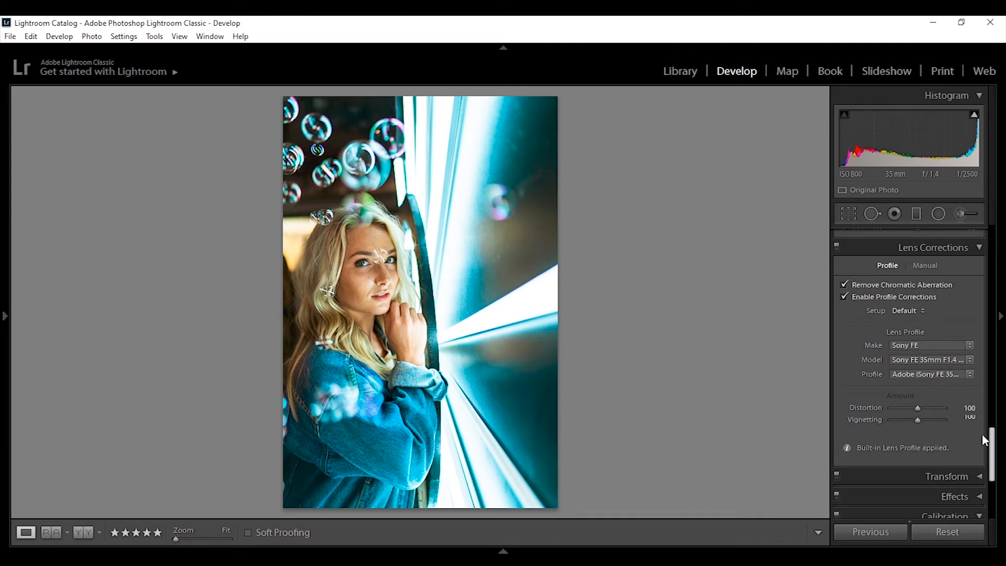
scroll(912, 437, down, 4)
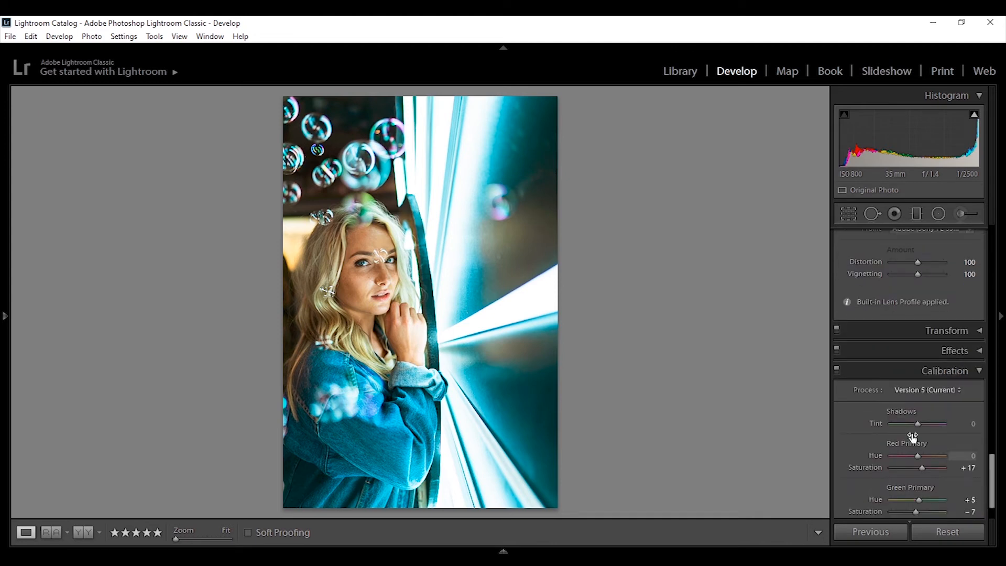
click(836, 371)
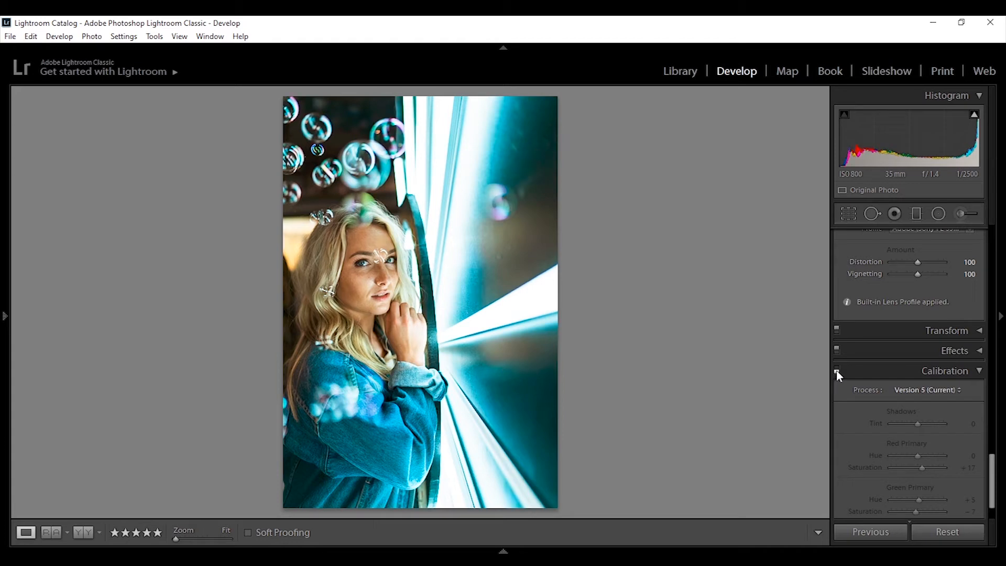
click(836, 371)
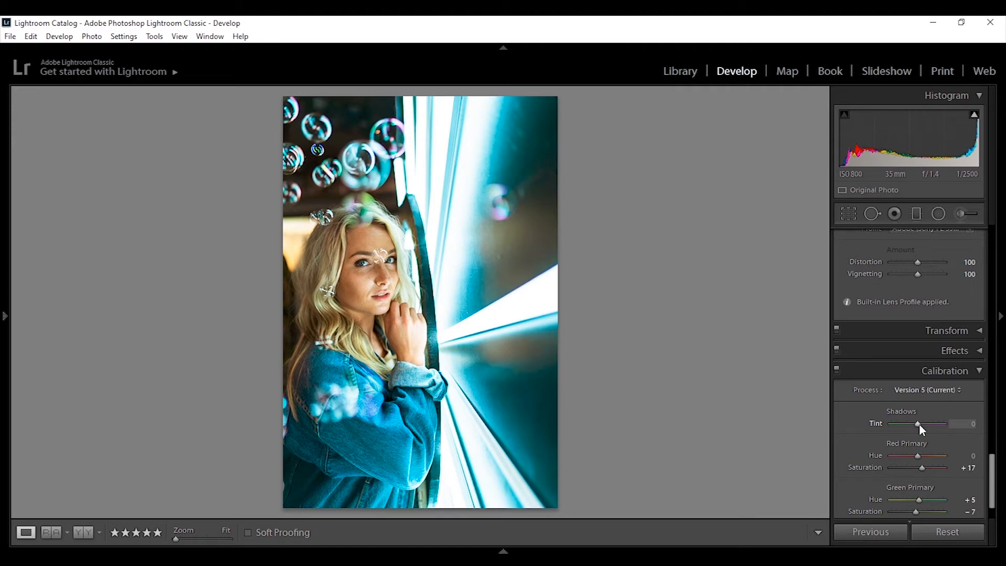
drag(920, 424, 899, 424)
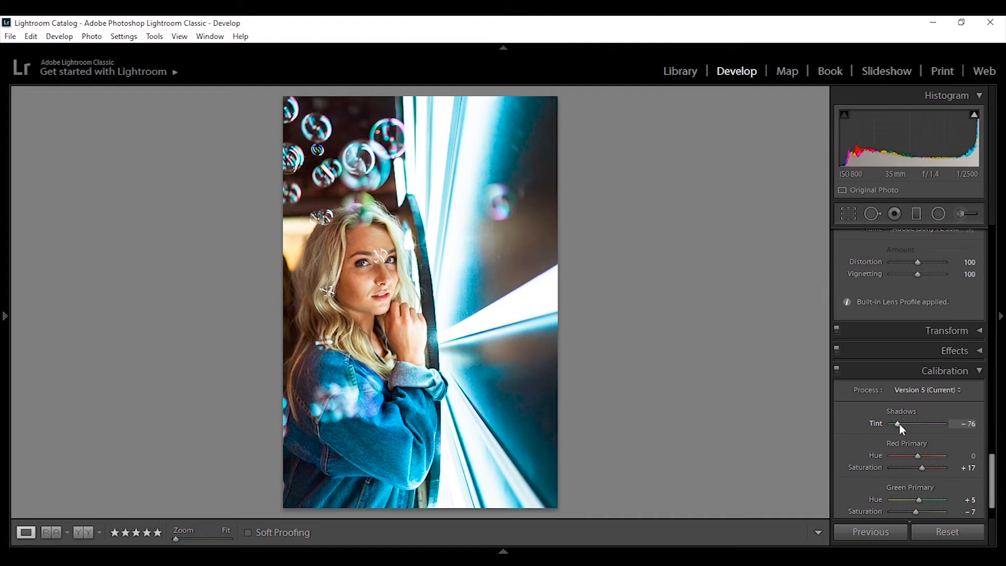
double_click(899, 424)
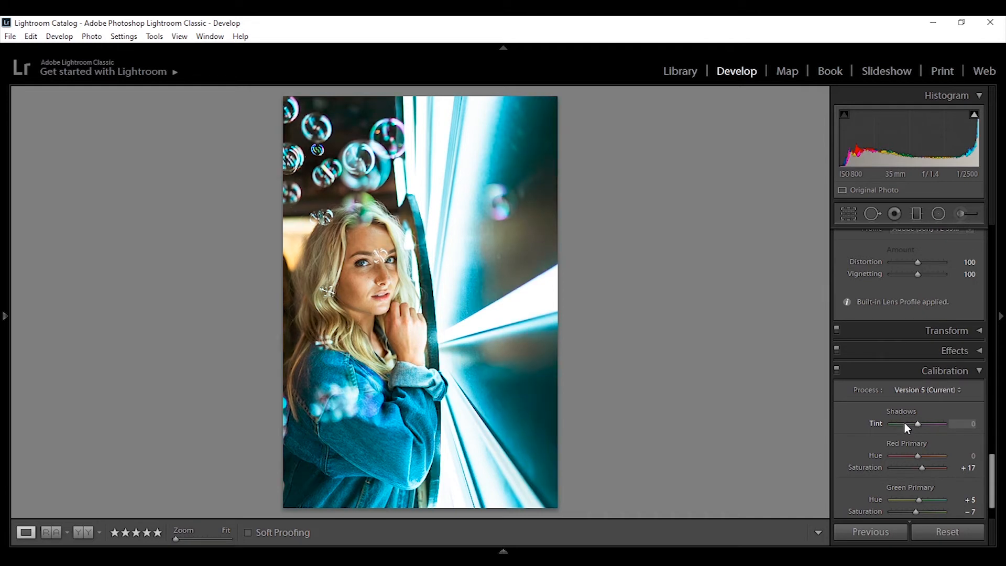
Step: Set the Aqua HSL channel to Hue +22, Saturation -40 and Luminance +100
drag(993, 472, 972, 329)
click(910, 330)
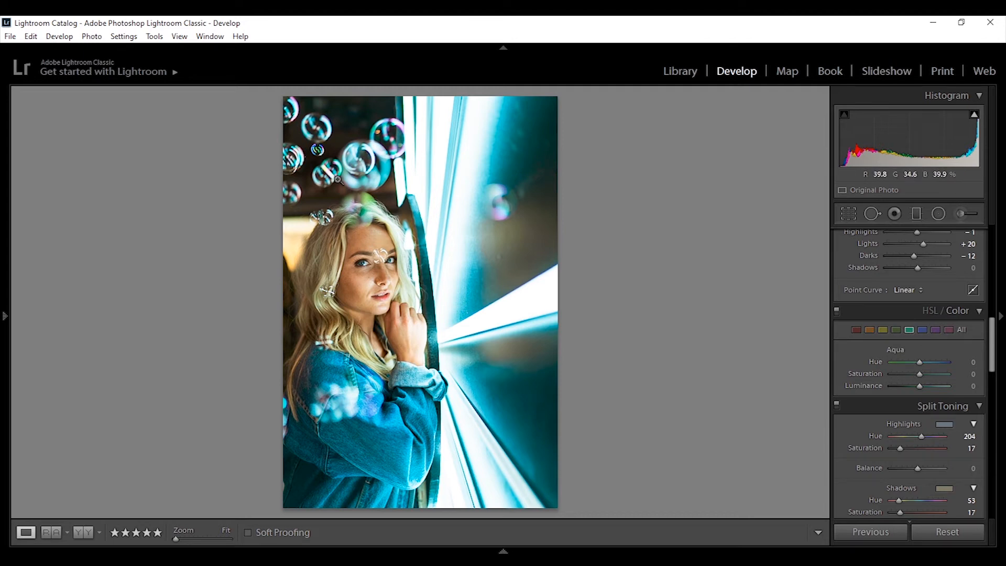
drag(920, 375, 899, 377)
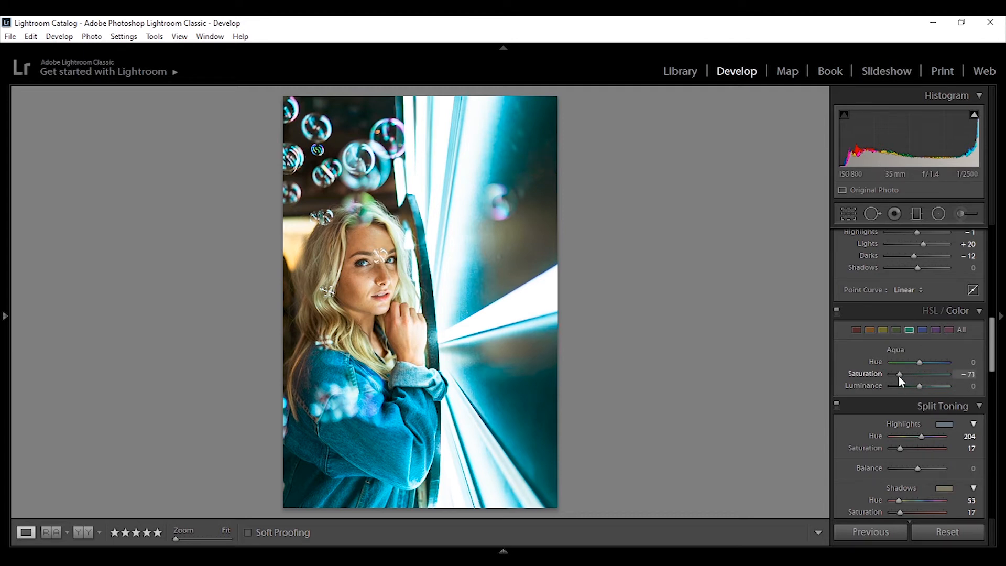
mouse_move(892, 377)
mouse_down()
mouse_move(942, 370)
mouse_move(890, 373)
mouse_up()
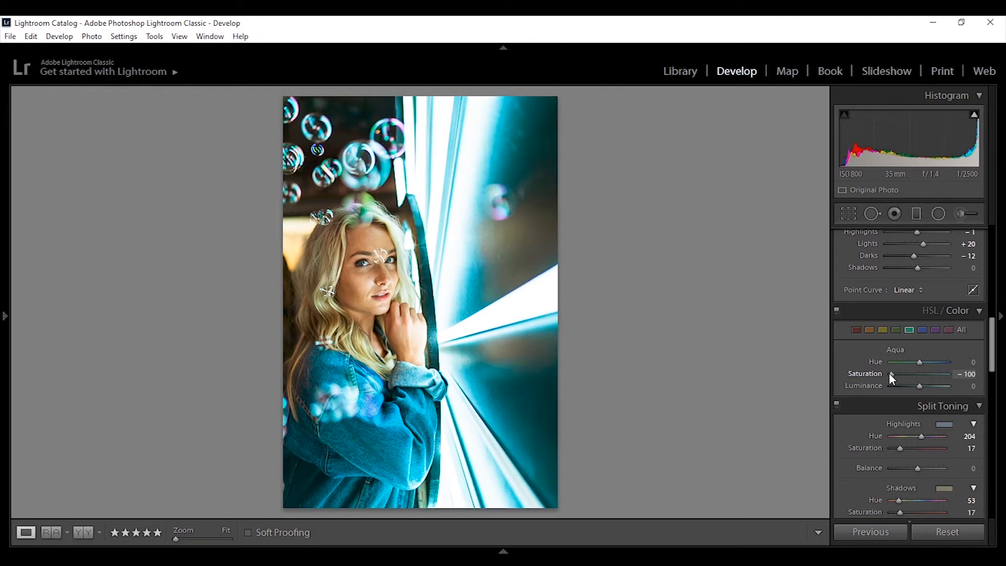
click(907, 373)
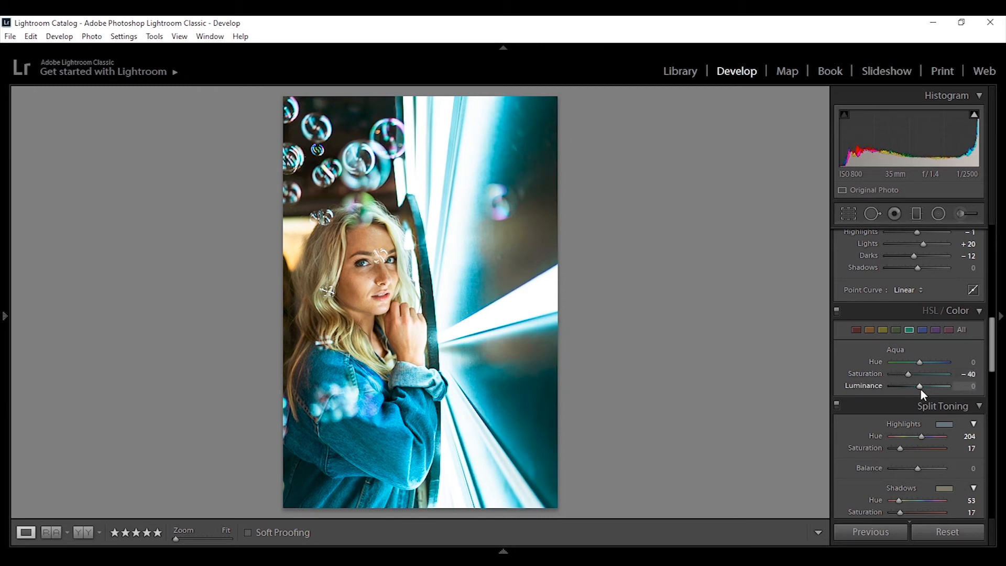
drag(920, 386, 913, 364)
drag(906, 364, 933, 365)
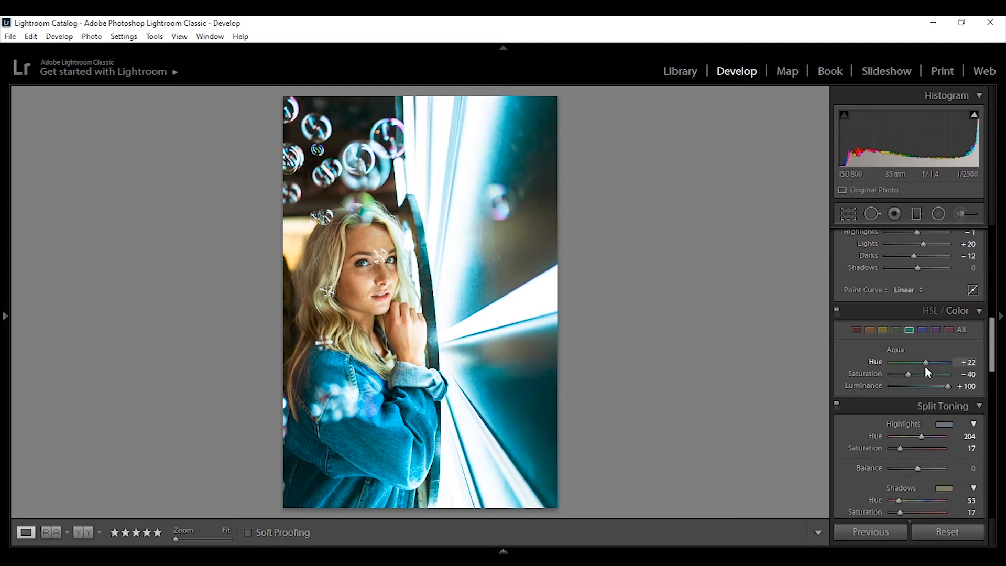
Step: Set Green to Saturation -29, Luminance +31, and Purple to Saturation -13, Luminance +27 in HSL
click(896, 330)
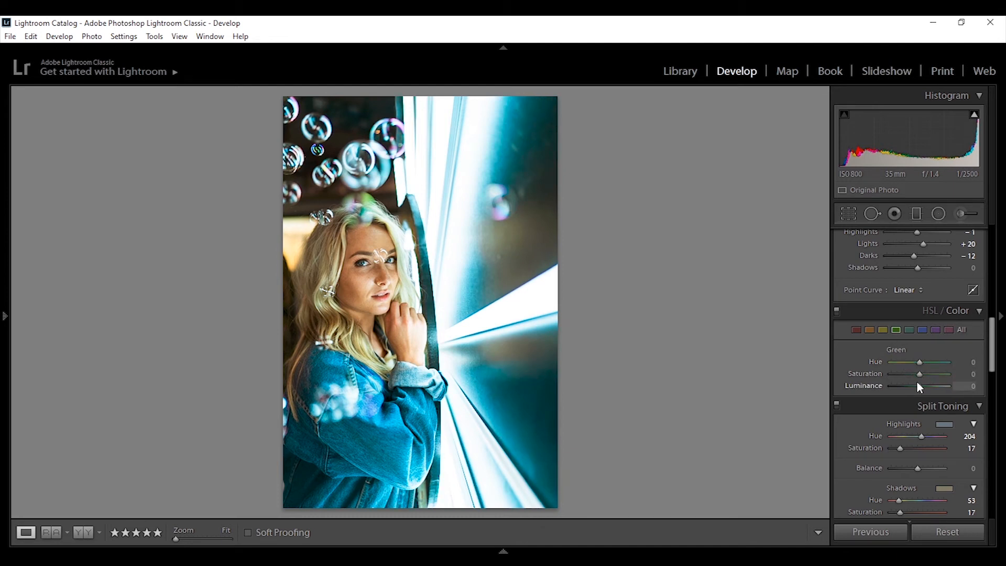
mouse_move(918, 372)
mouse_down()
mouse_move(902, 372)
mouse_move(940, 373)
mouse_move(897, 375)
mouse_move(942, 387)
mouse_move(930, 386)
mouse_up()
click(936, 330)
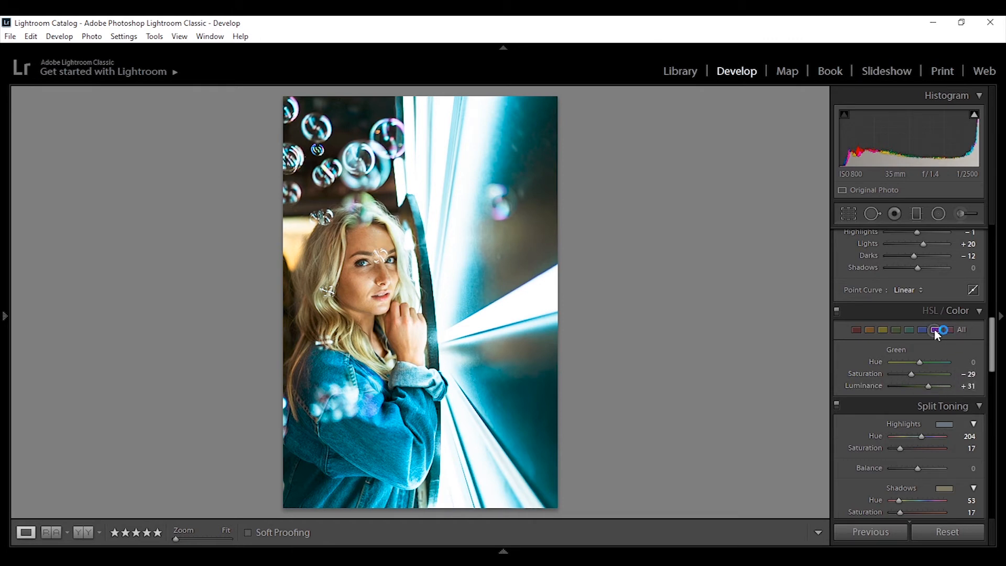
mouse_move(920, 387)
mouse_down()
mouse_move(939, 387)
mouse_move(914, 386)
mouse_move(935, 388)
mouse_move(926, 387)
mouse_move(936, 375)
mouse_move(917, 377)
mouse_up()
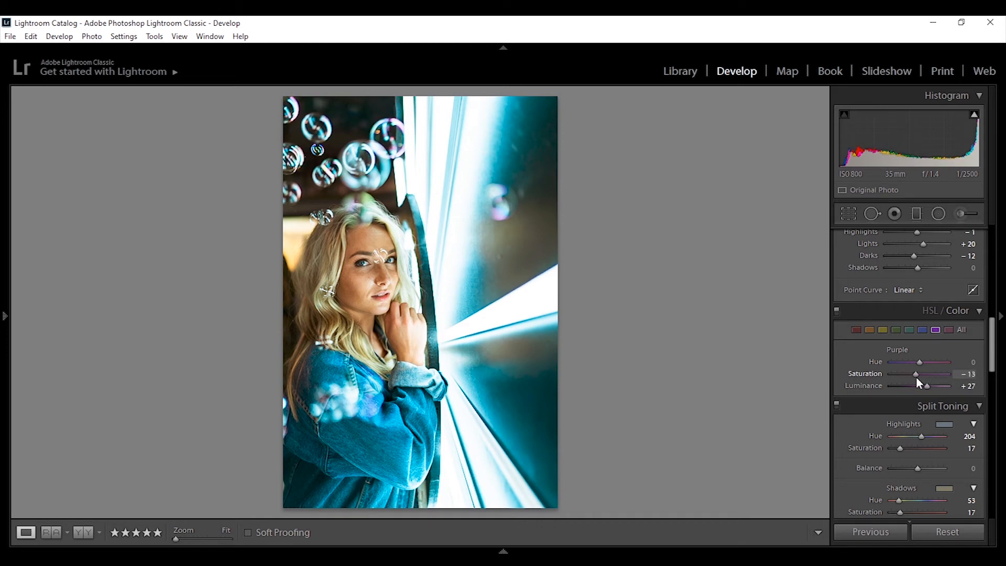
Step: Toggle the HSL panel off and on to compare before and after
click(837, 311)
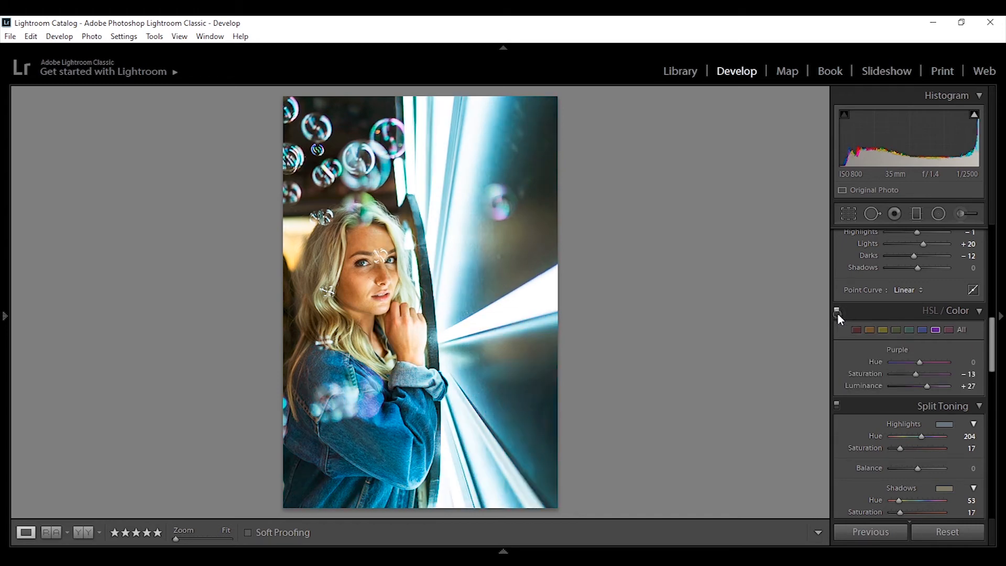
click(838, 313)
click(838, 314)
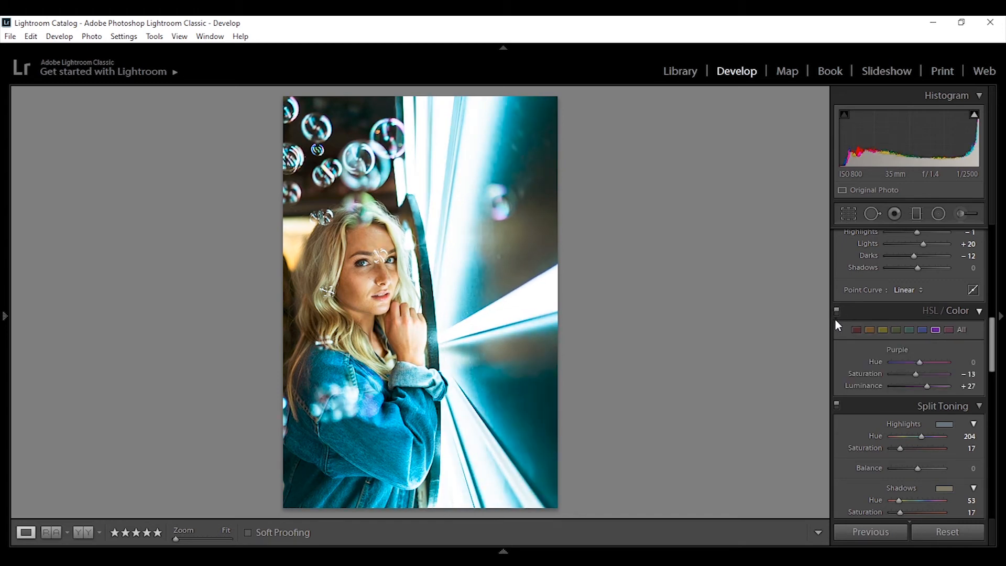
Step: Set the Magenta HSL channel to Hue +2, Saturation +16, Luminance +31, and compare before and after
click(949, 330)
mouse_move(920, 387)
mouse_down()
mouse_move(940, 386)
mouse_move(911, 373)
mouse_move(934, 375)
mouse_move(923, 375)
mouse_up()
drag(914, 363, 918, 364)
key(backslash)
key(backslash)
scroll(962, 334, up, 3)
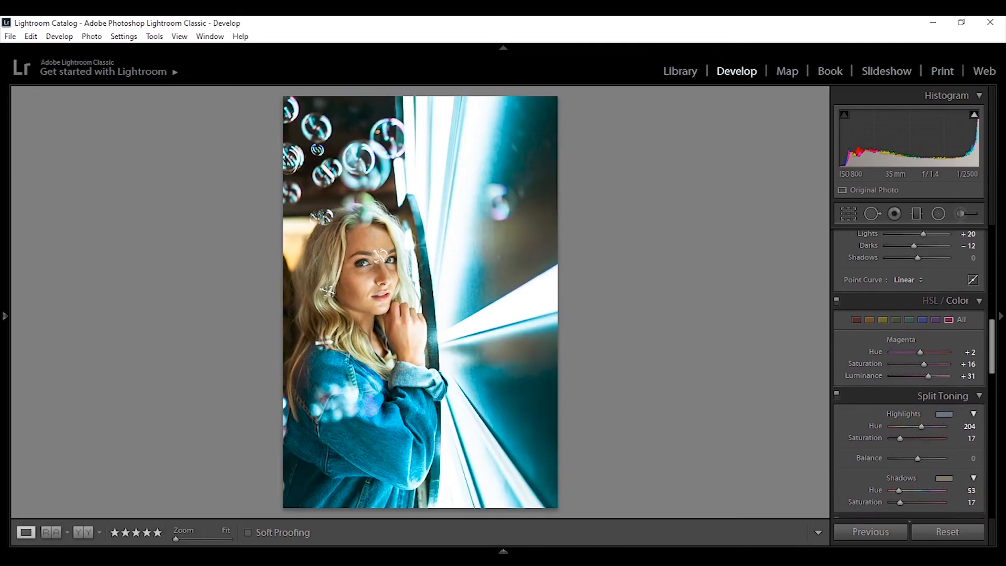
scroll(910, 366, up, 3)
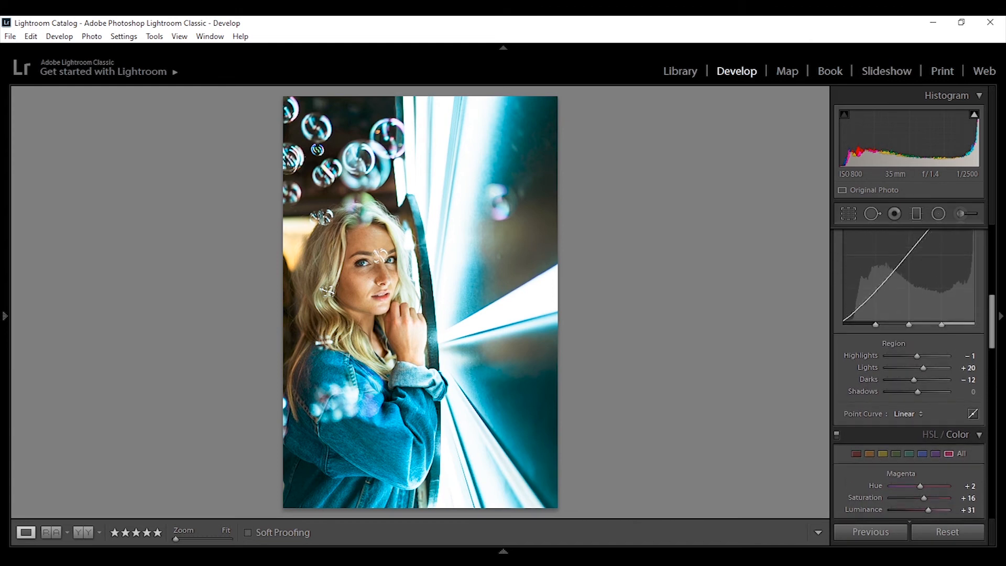
scroll(909, 341, up, 1)
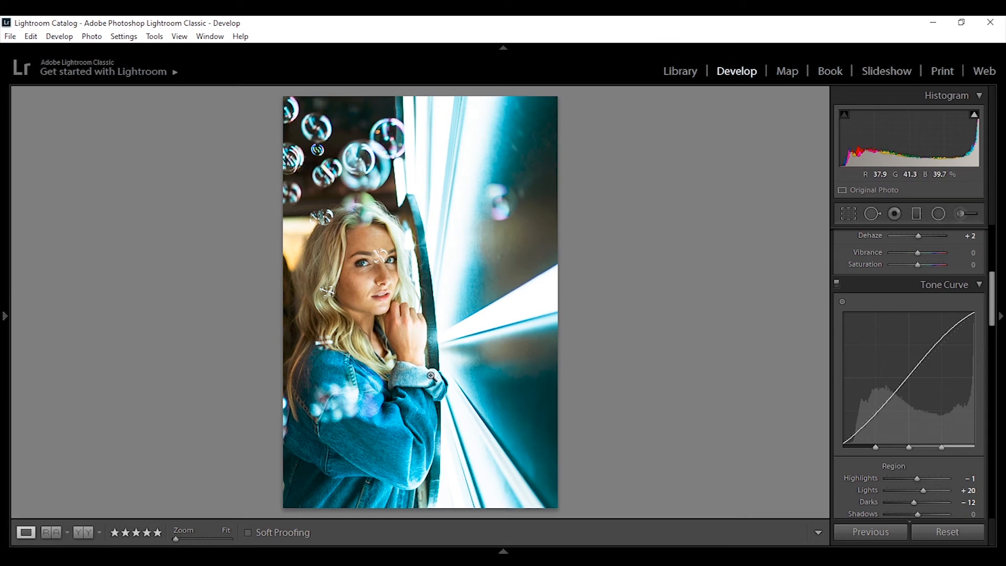
Step: Zoom in to 1:1 on the model's eyes and pan to inspect the skin and eye detail
click(366, 254)
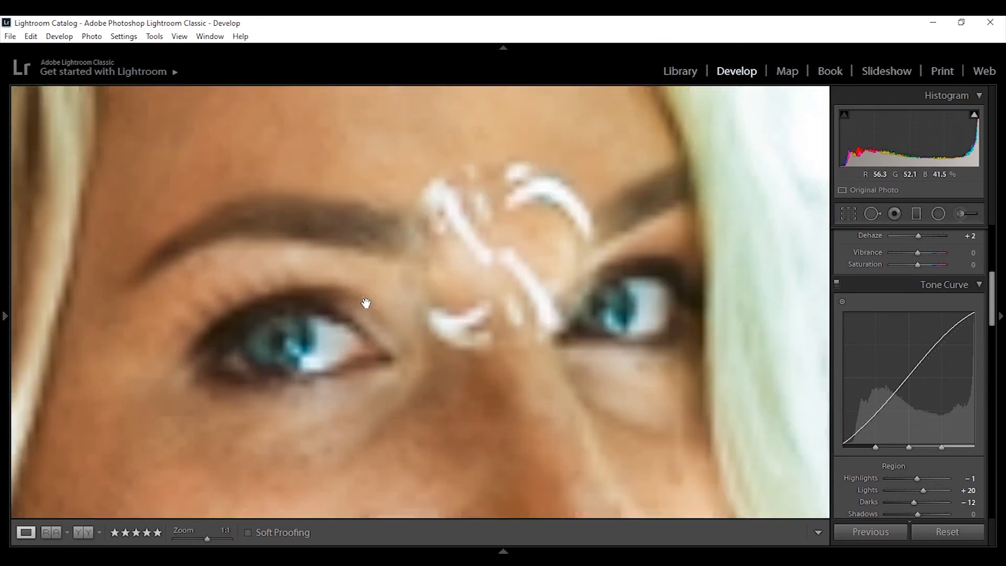
key(minus)
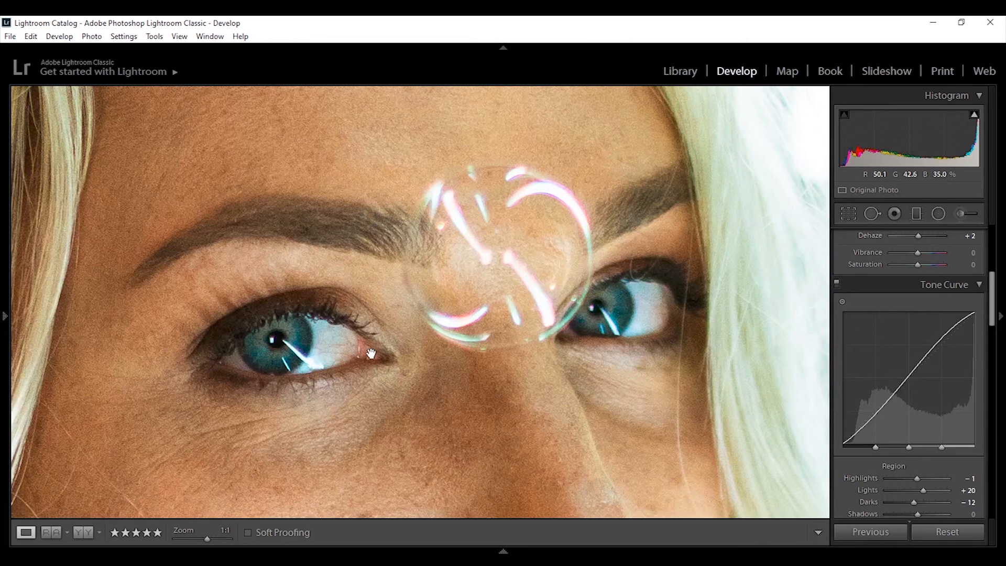
key(equal)
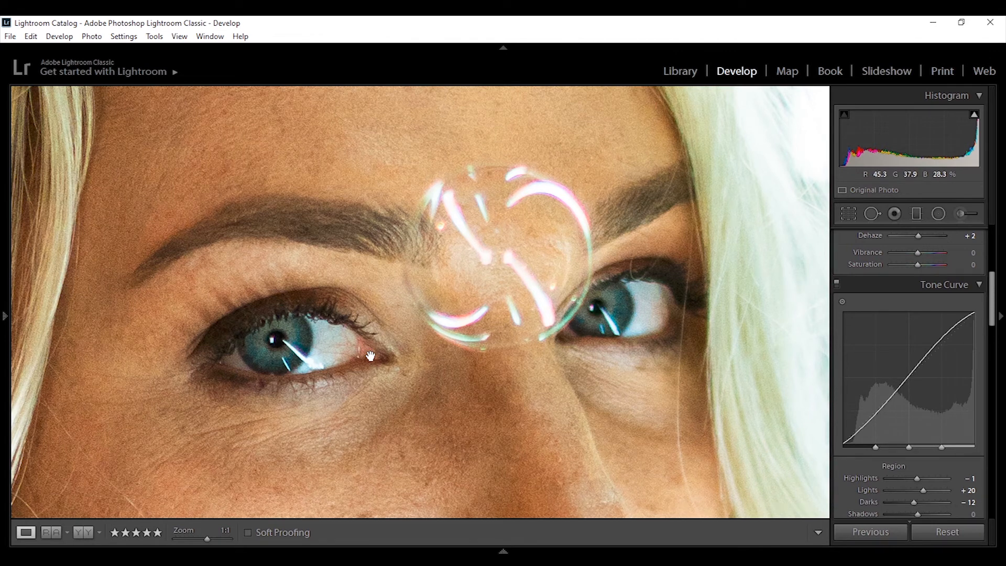
drag(336, 382, 370, 334)
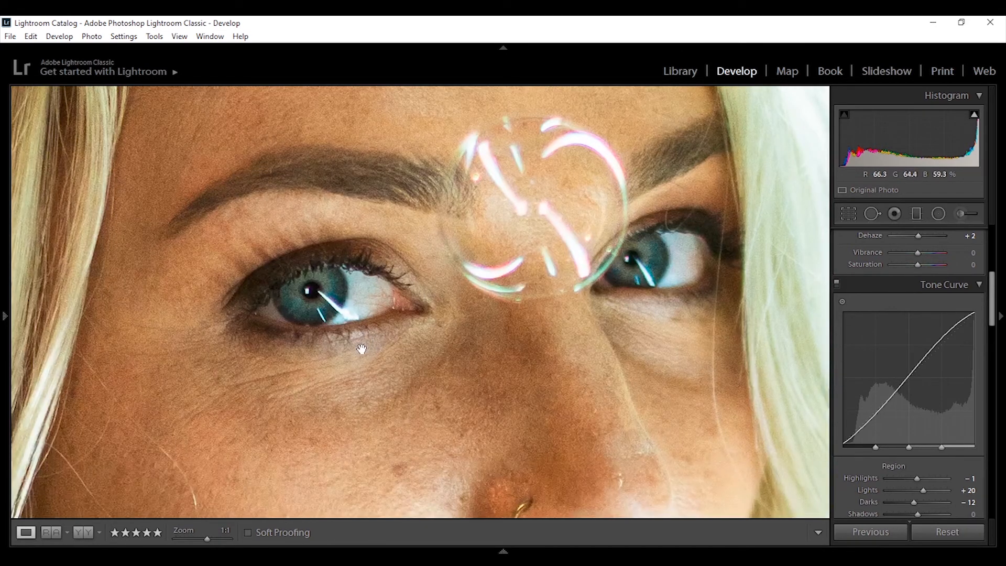
key(Right)
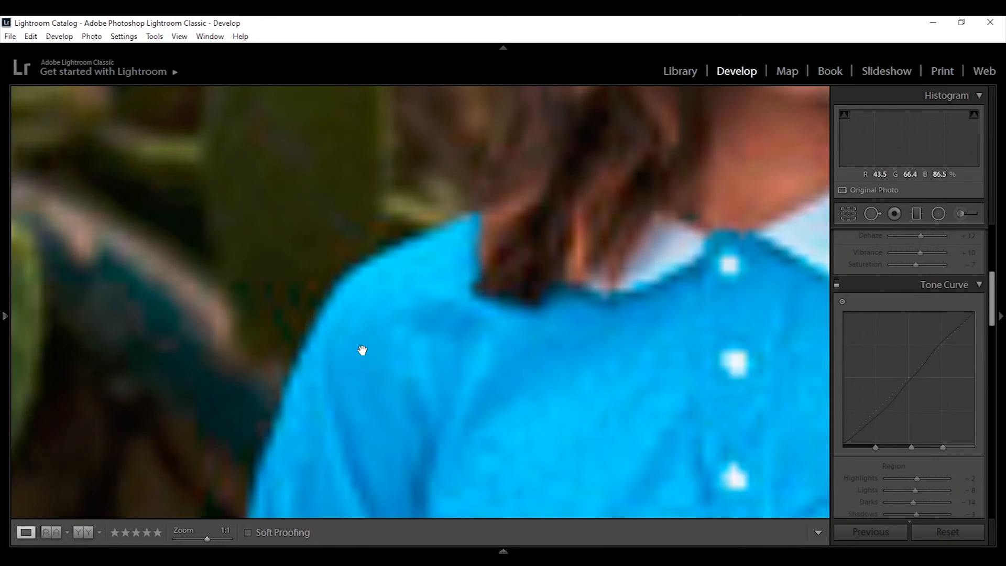
key(Right)
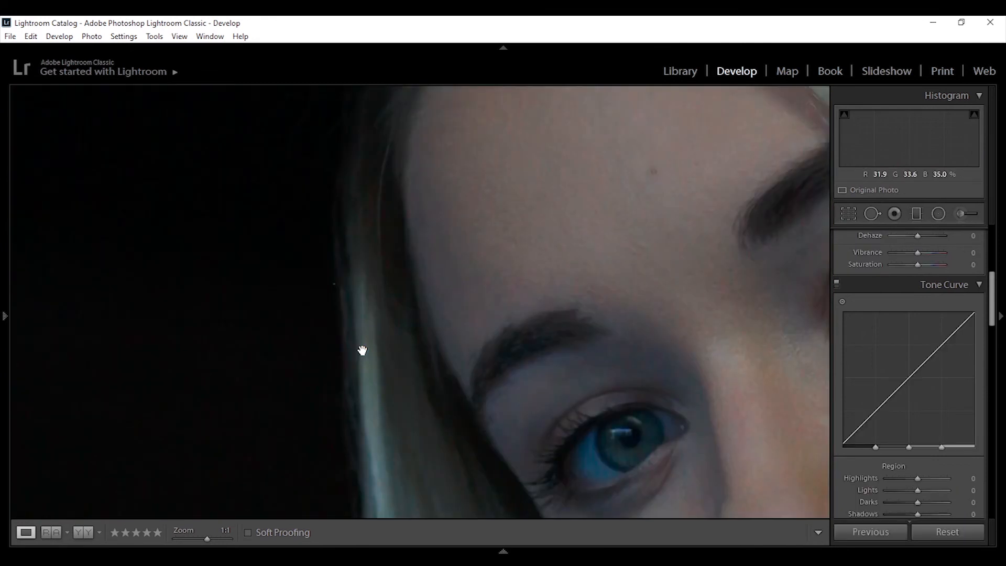
key(Right)
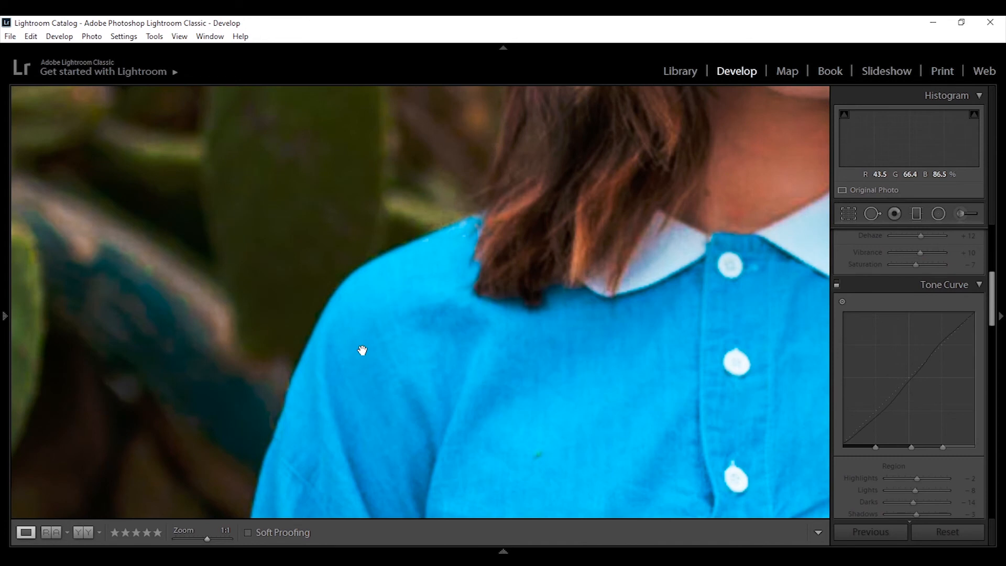
key(Right)
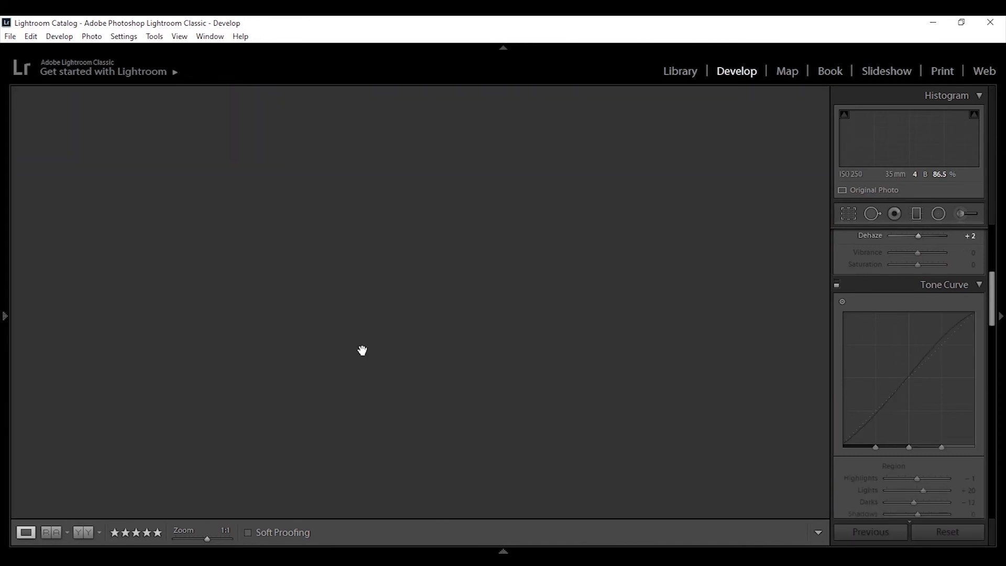
key(Right)
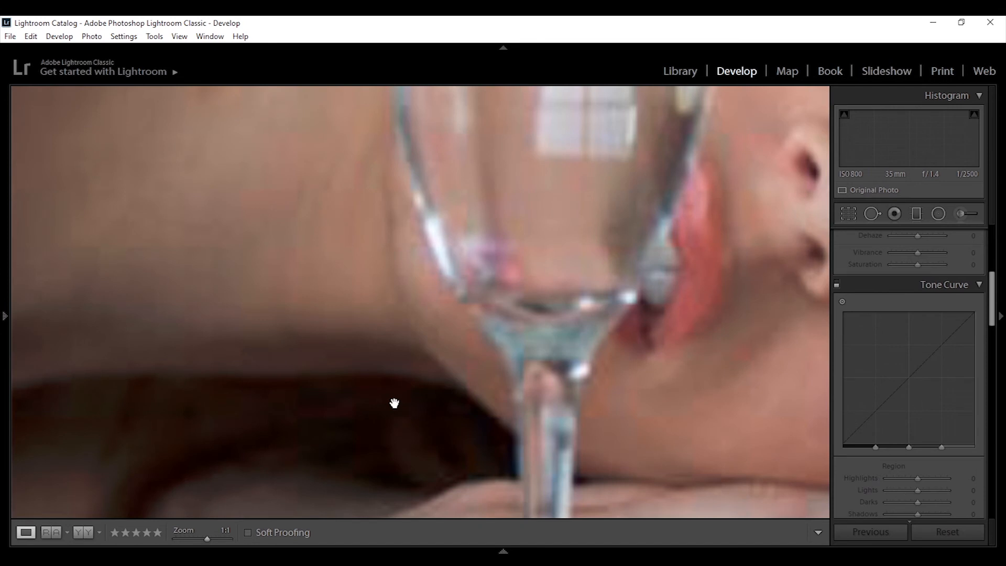
key(Right)
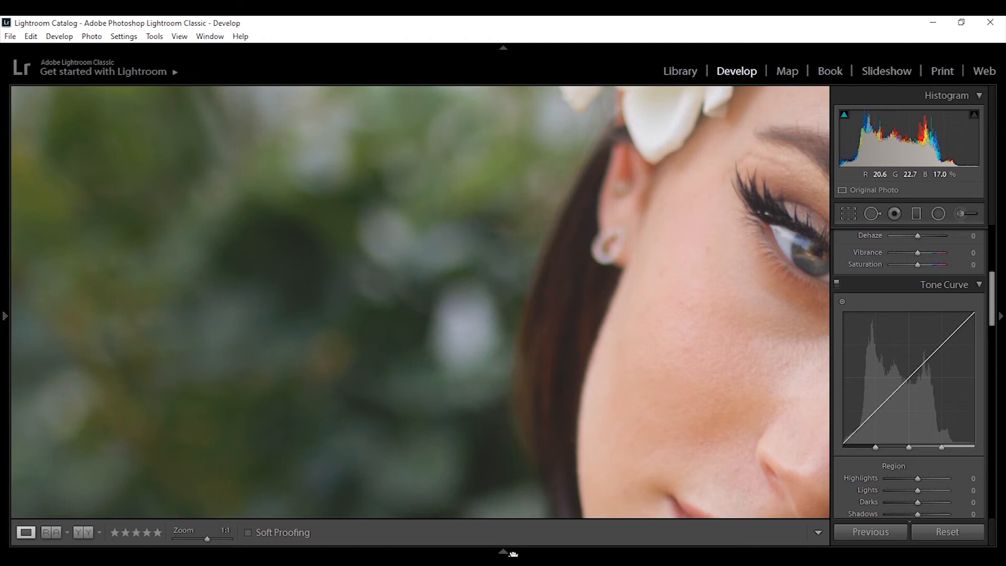
key(Left)
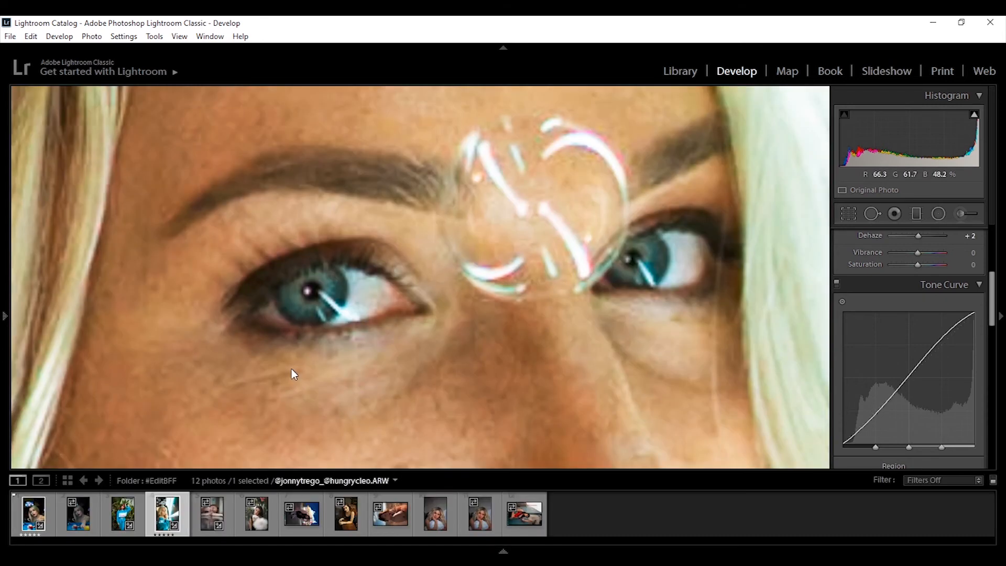
Step: Draw a radial filter ellipse over the model's face and shift its centre slightly upward
click(292, 370)
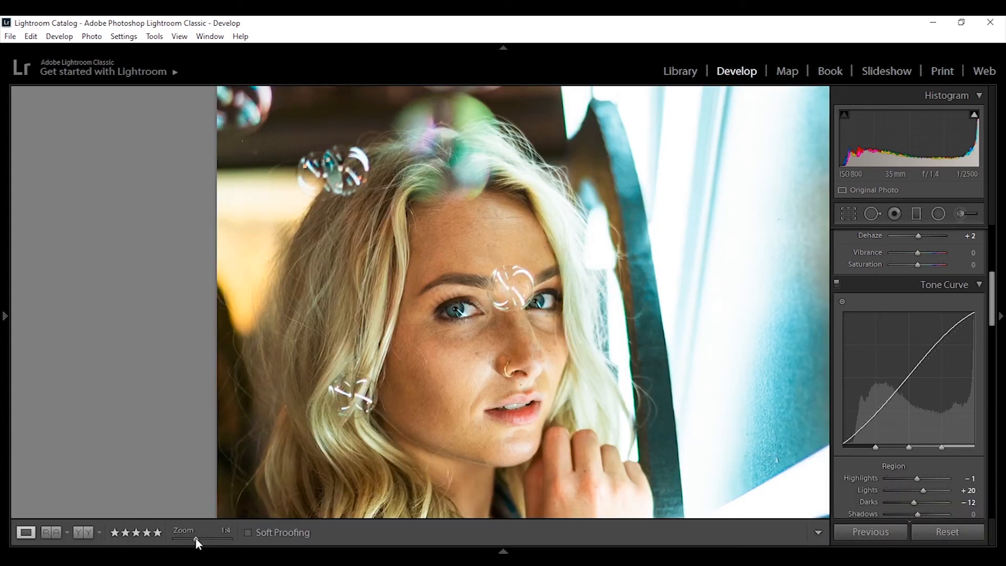
drag(197, 540, 177, 539)
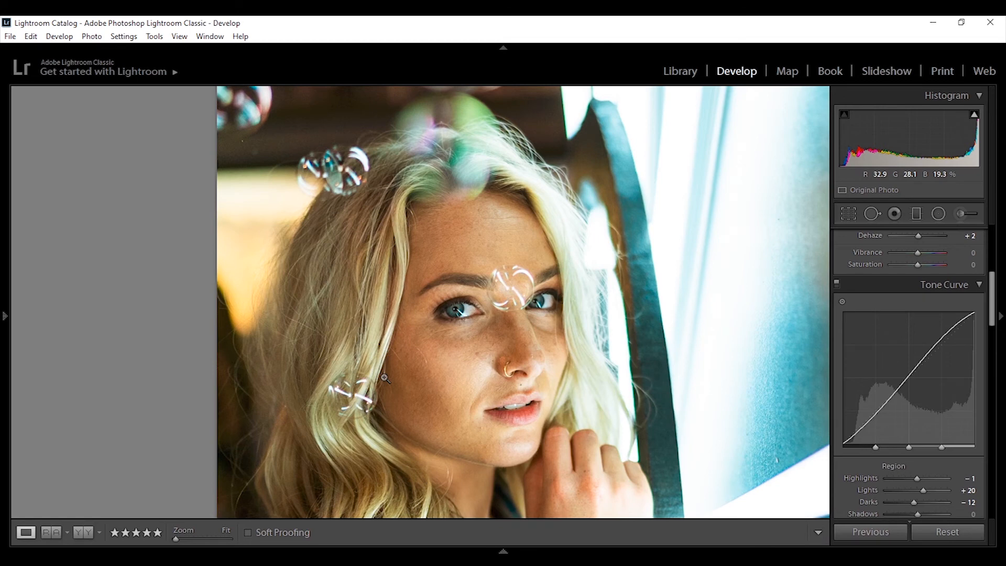
click(385, 377)
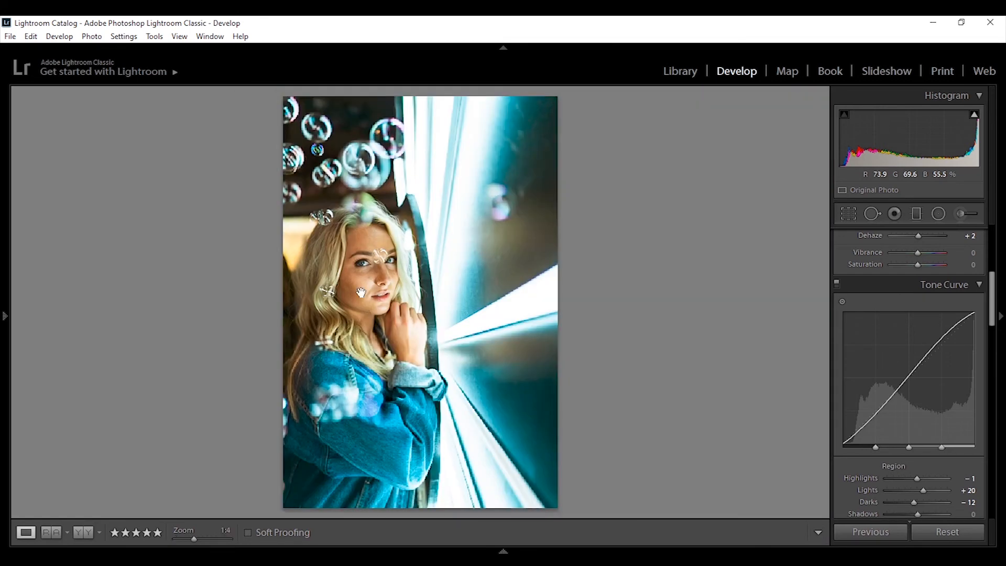
drag(361, 292, 371, 357)
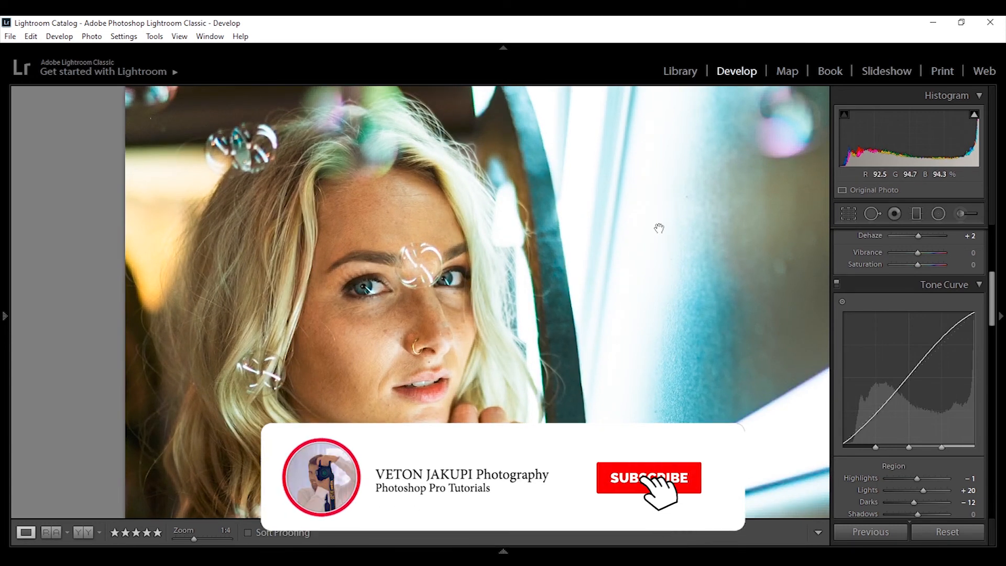
click(939, 214)
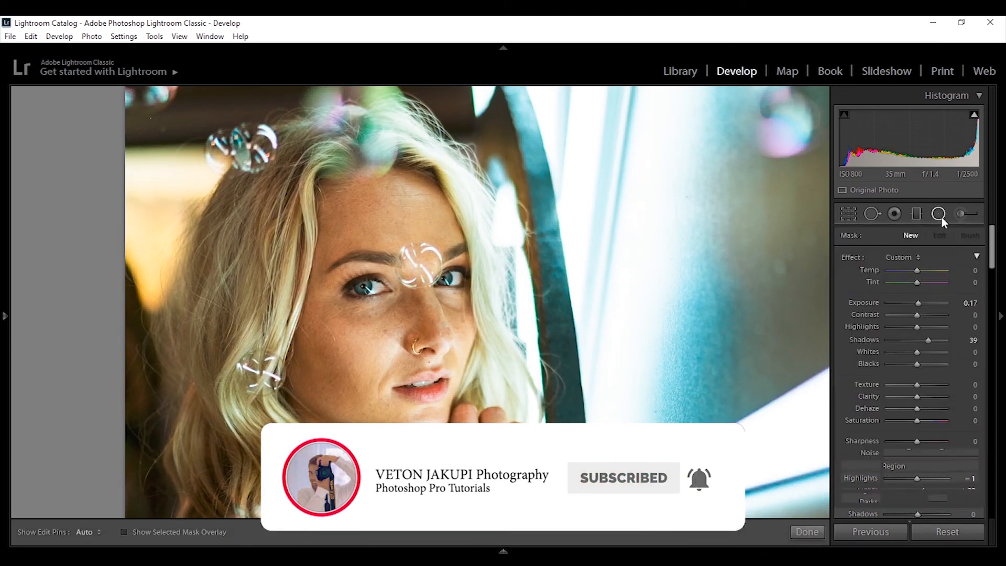
drag(431, 351, 283, 149)
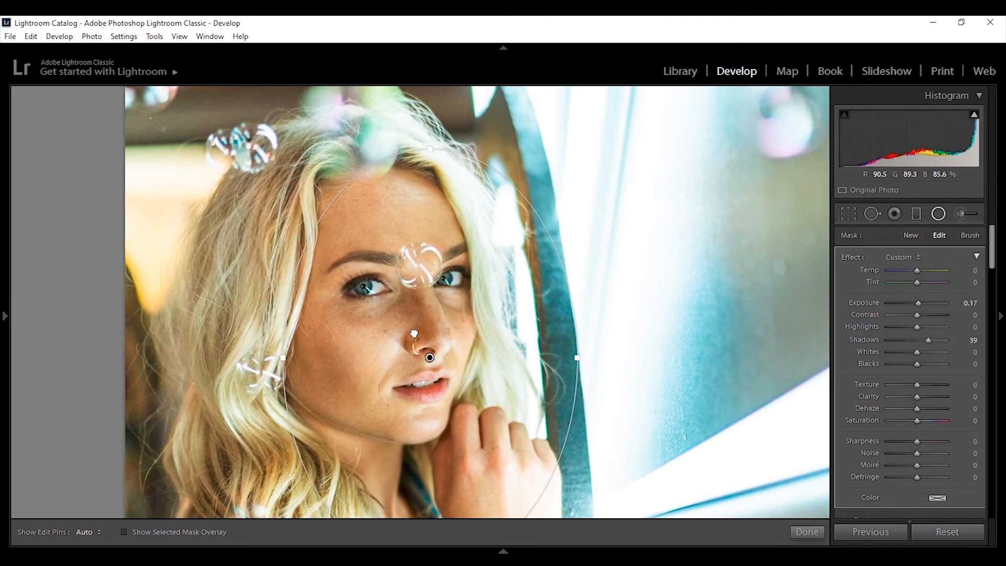
drag(403, 317, 394, 297)
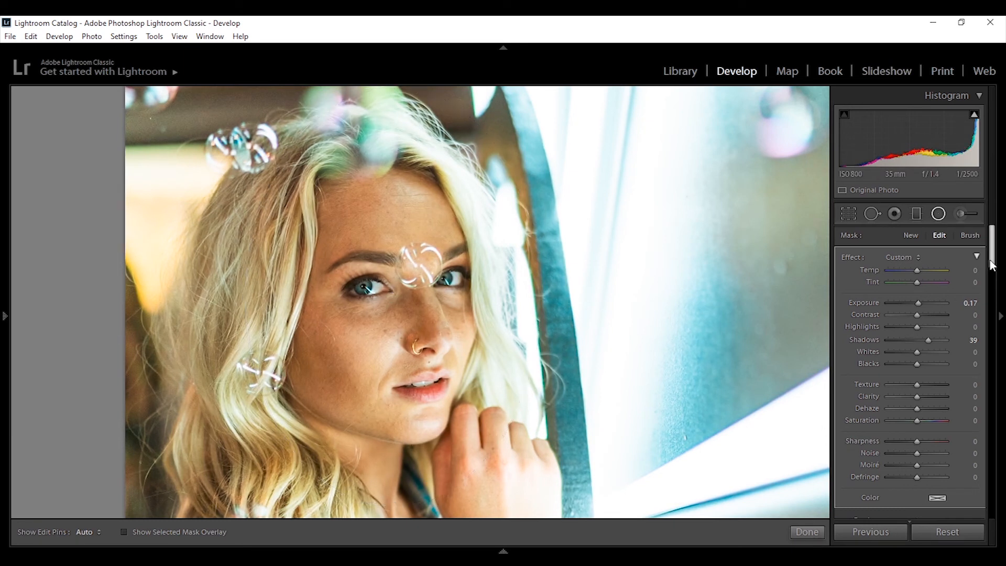
Step: Reset the radial filter's Shadows to 0
scroll(991, 264, down, 3)
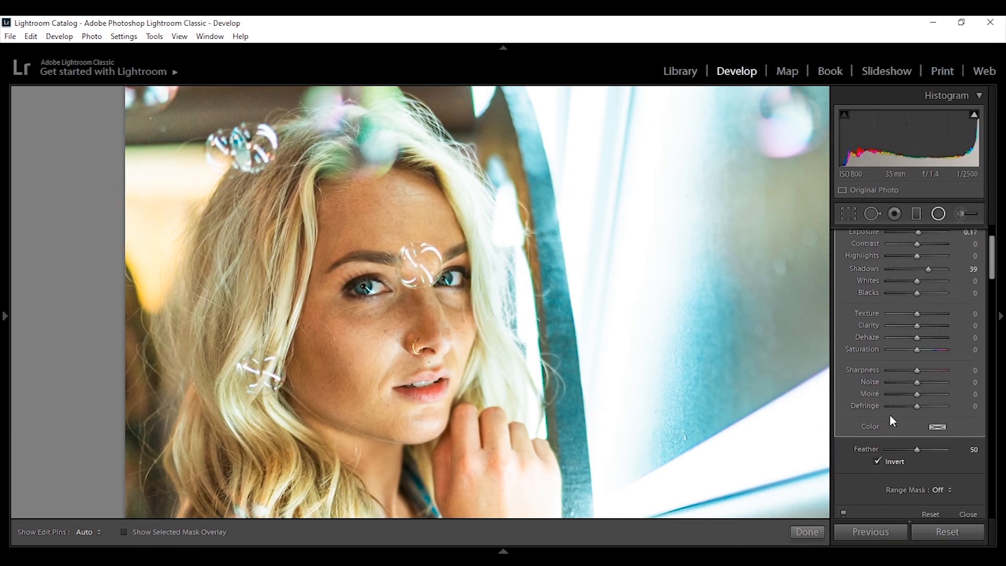
scroll(990, 247, up, 3)
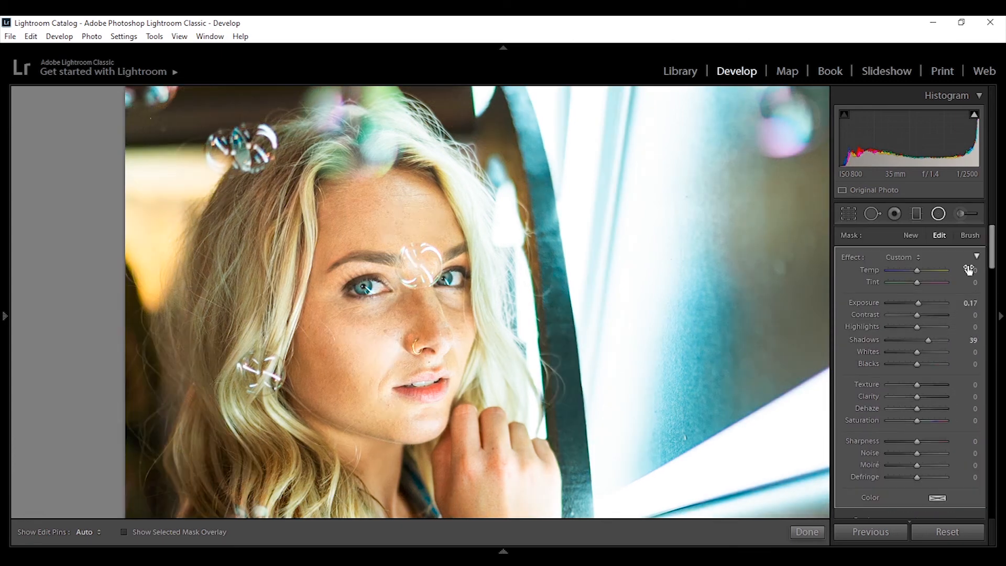
double_click(927, 339)
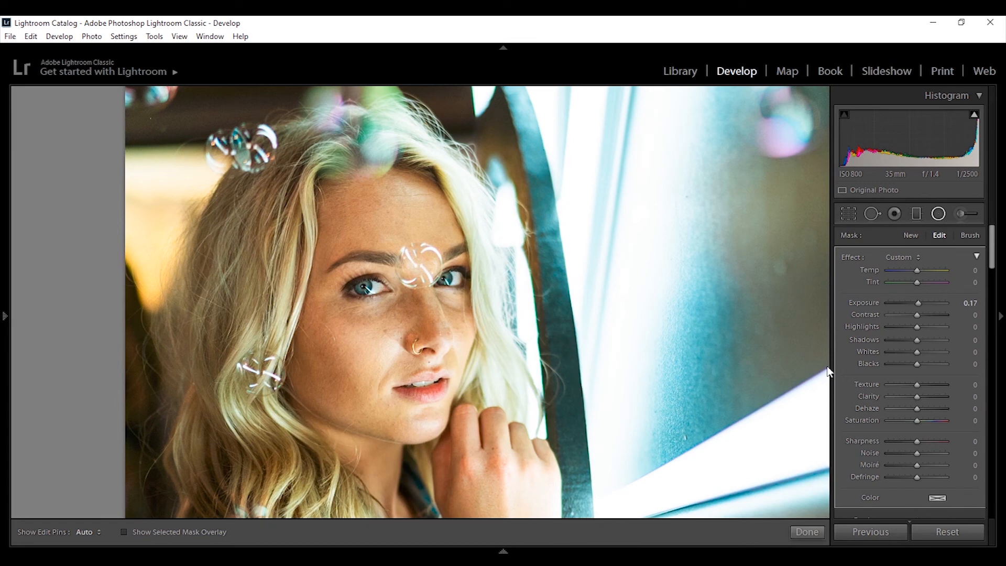
Step: Resize the radial filter ellipse to fit tightly around the model's face and head
key(ctrl+minus)
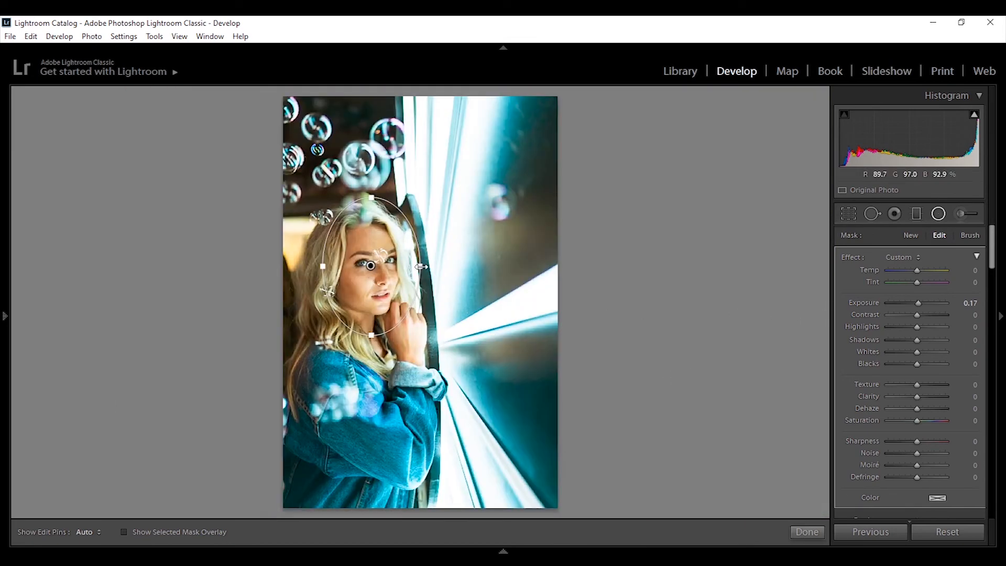
drag(421, 267, 406, 267)
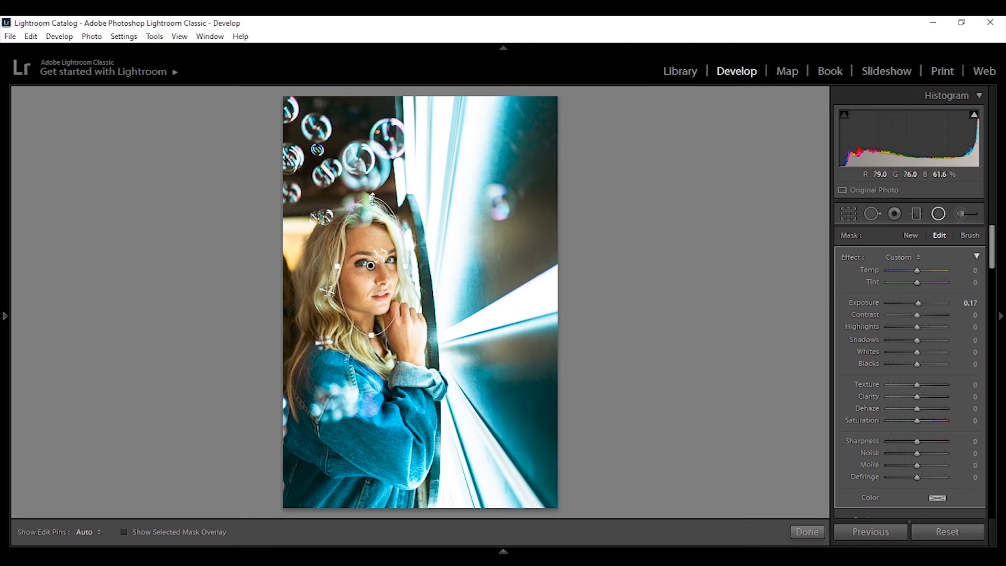
drag(371, 198, 371, 211)
drag(375, 320, 376, 346)
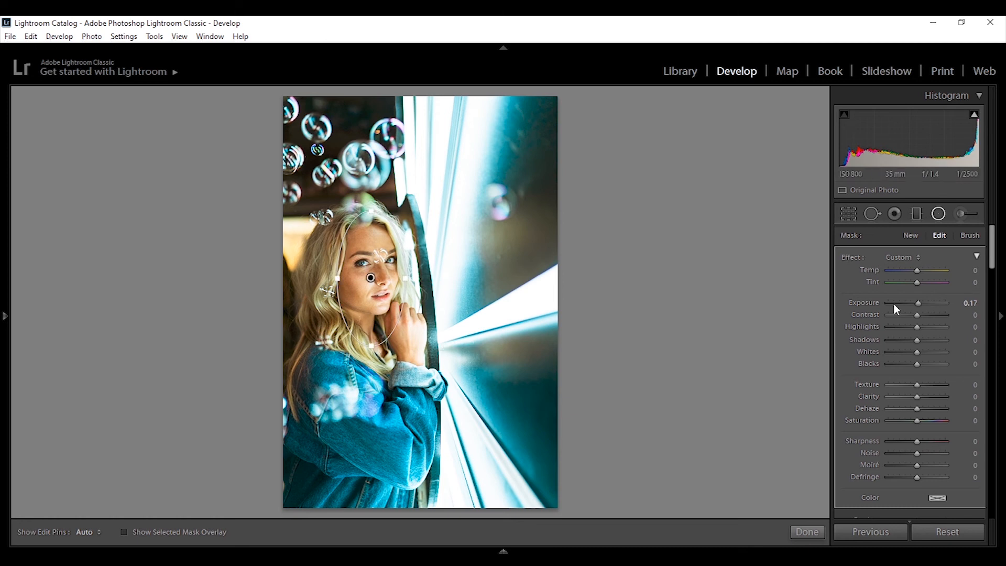
Step: Set the radial filter's Exposure to 0.00, Highlights to 17 and Whites to 9
double_click(917, 304)
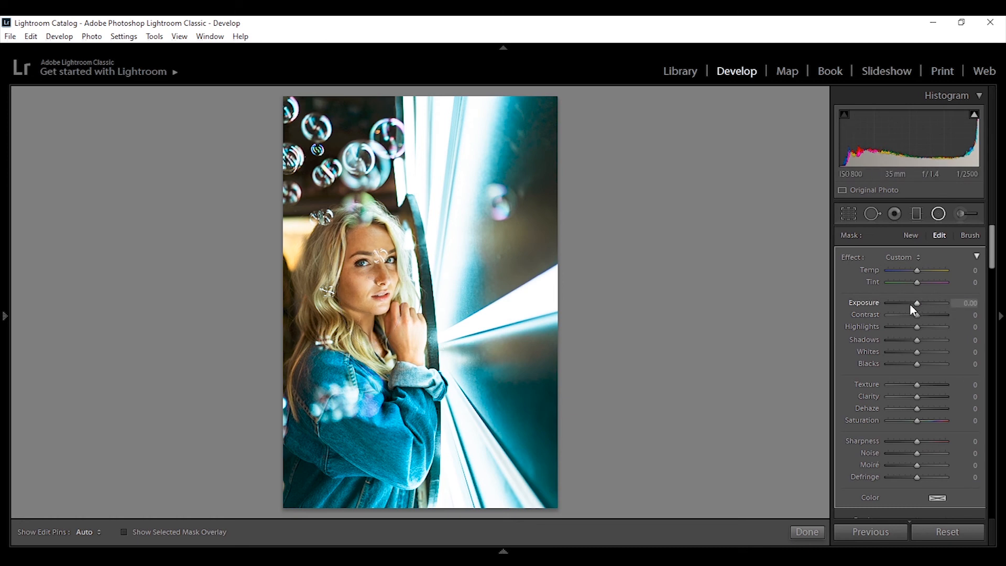
drag(917, 327, 924, 356)
double_click(922, 353)
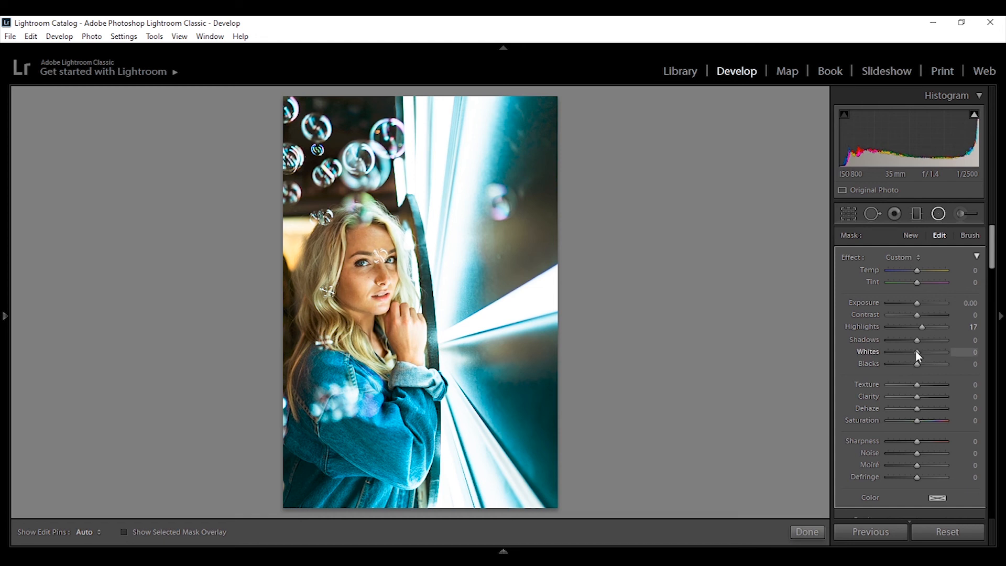
drag(918, 355, 921, 354)
Step: Toggle the radial filter's effect switch and finish the mask with Done
scroll(907, 374, down, 3)
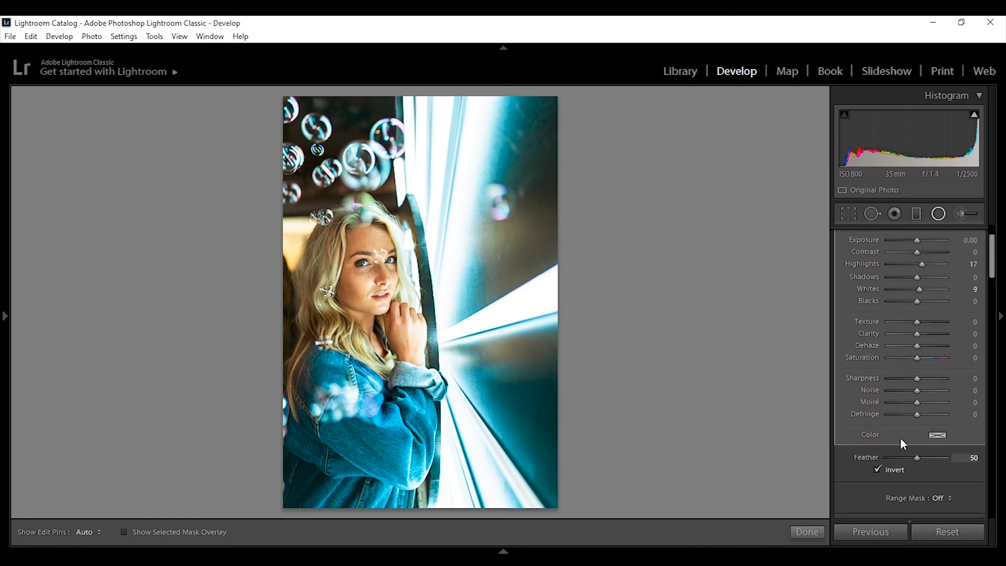
scroll(993, 286, down, 3)
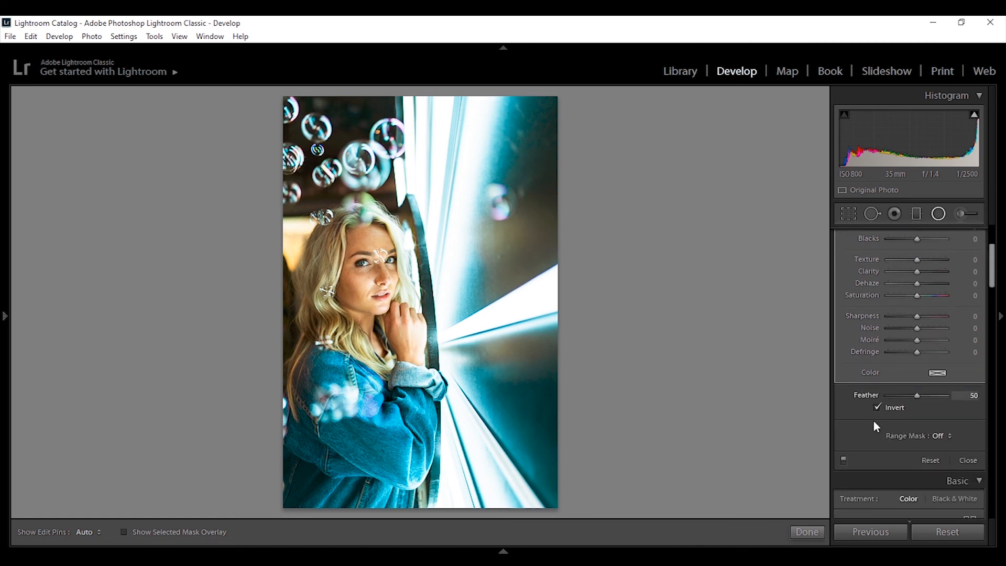
click(843, 461)
click(814, 531)
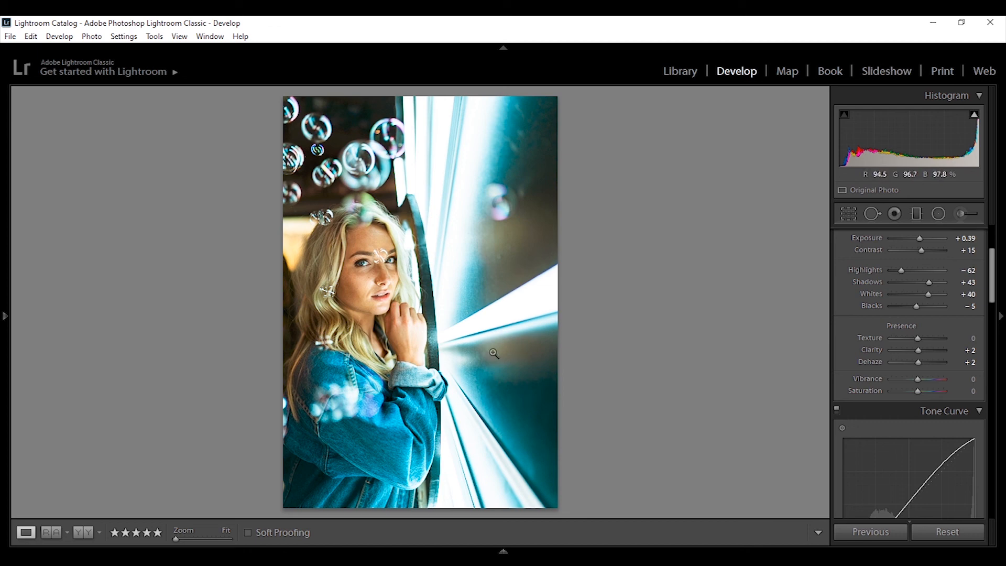
Step: Toggle between the before and after views to compare the edited photo with the original
key(backslash)
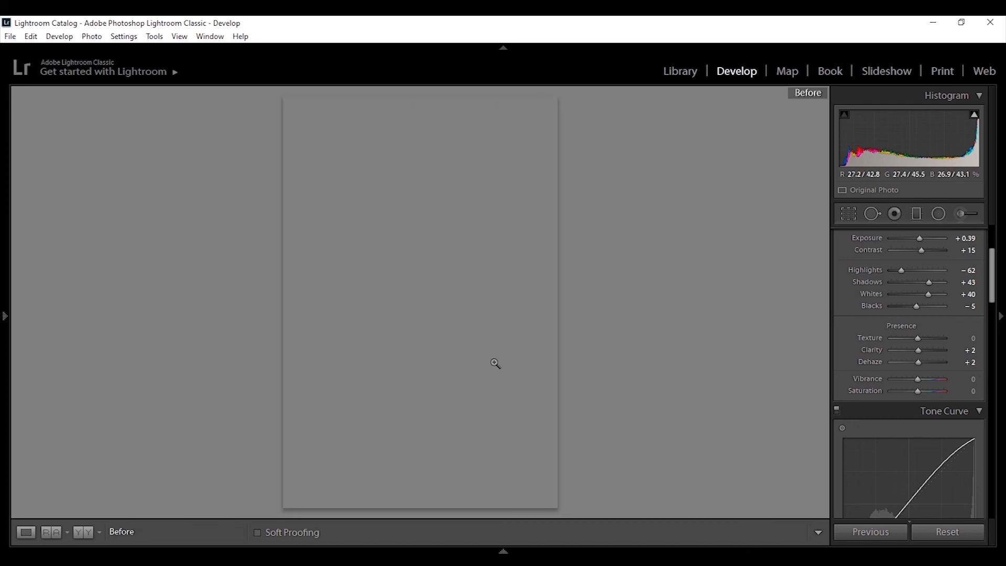
key(backslash)
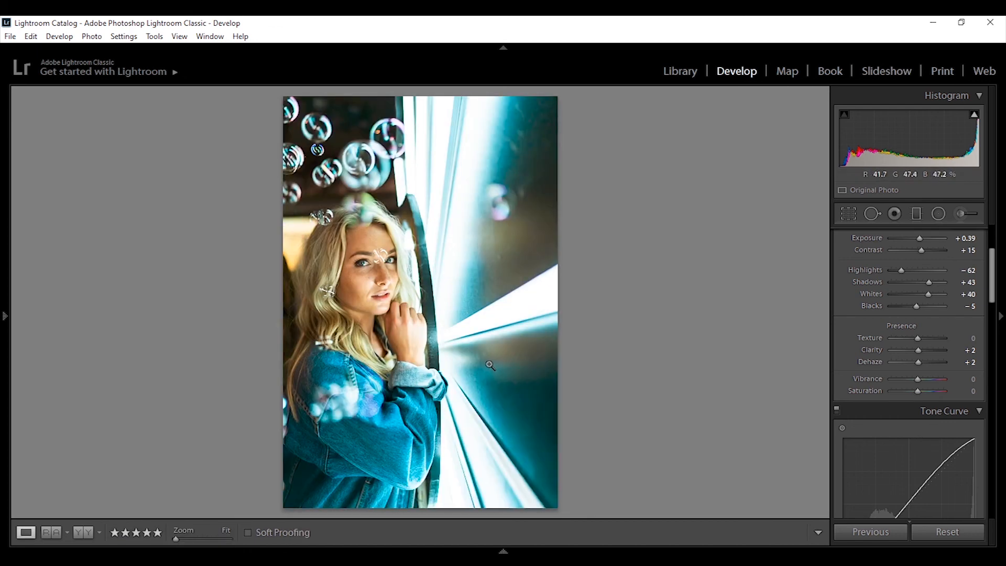
key(backslash)
key(backslash)
key(backslash)
key(backslash)
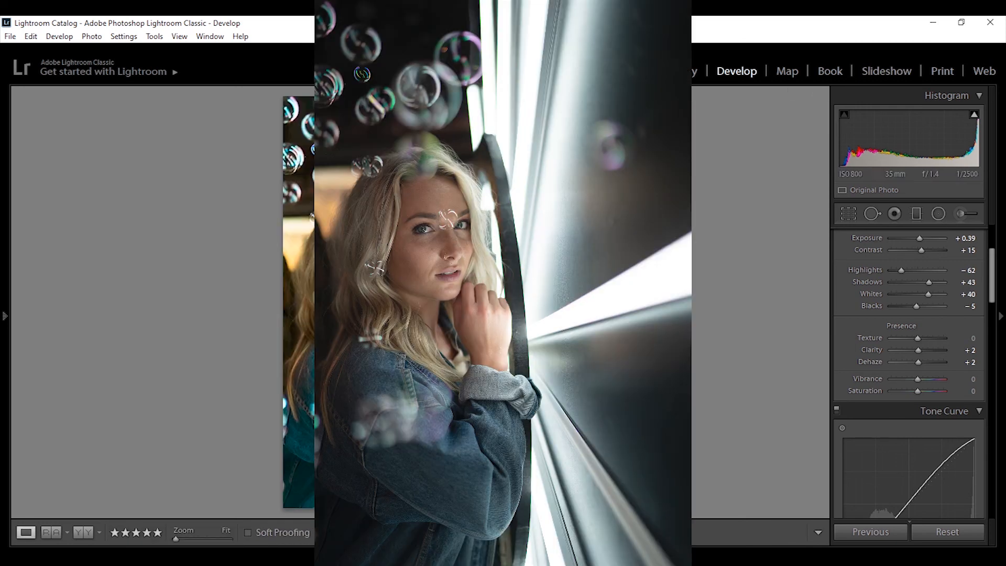